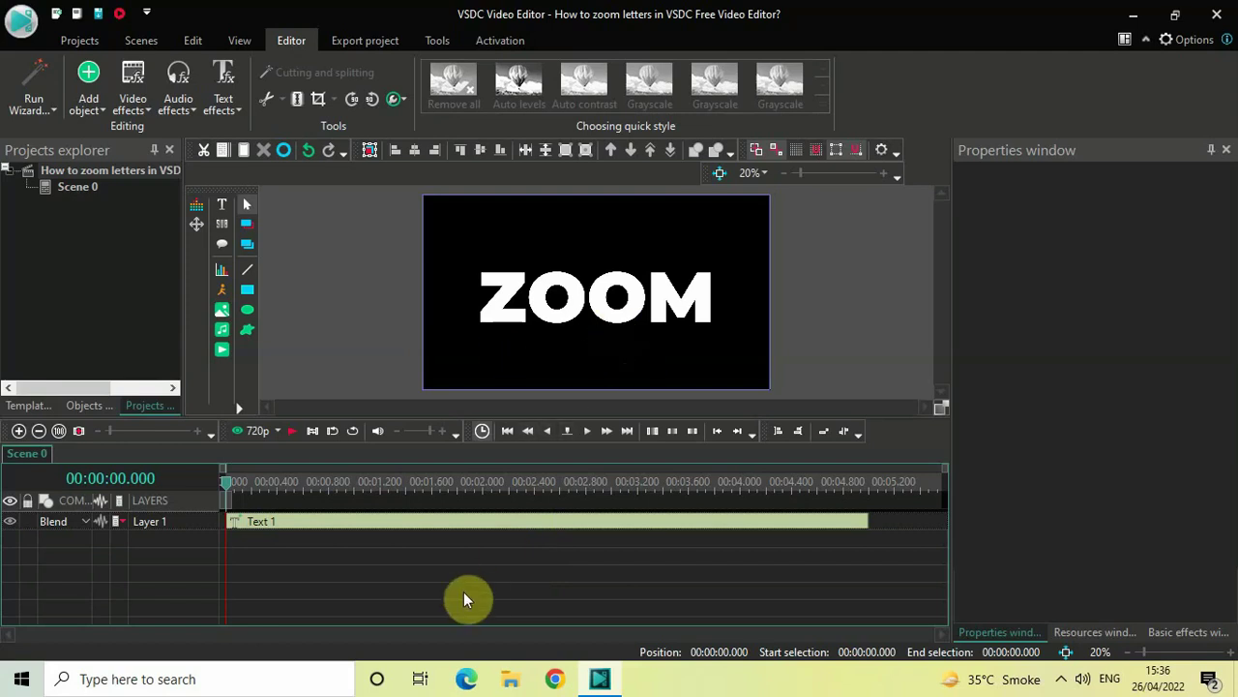
Add a Recoloring effect to Text 1 and move it to the start of the timeline
left_click(429, 528)
double_click(428, 527)
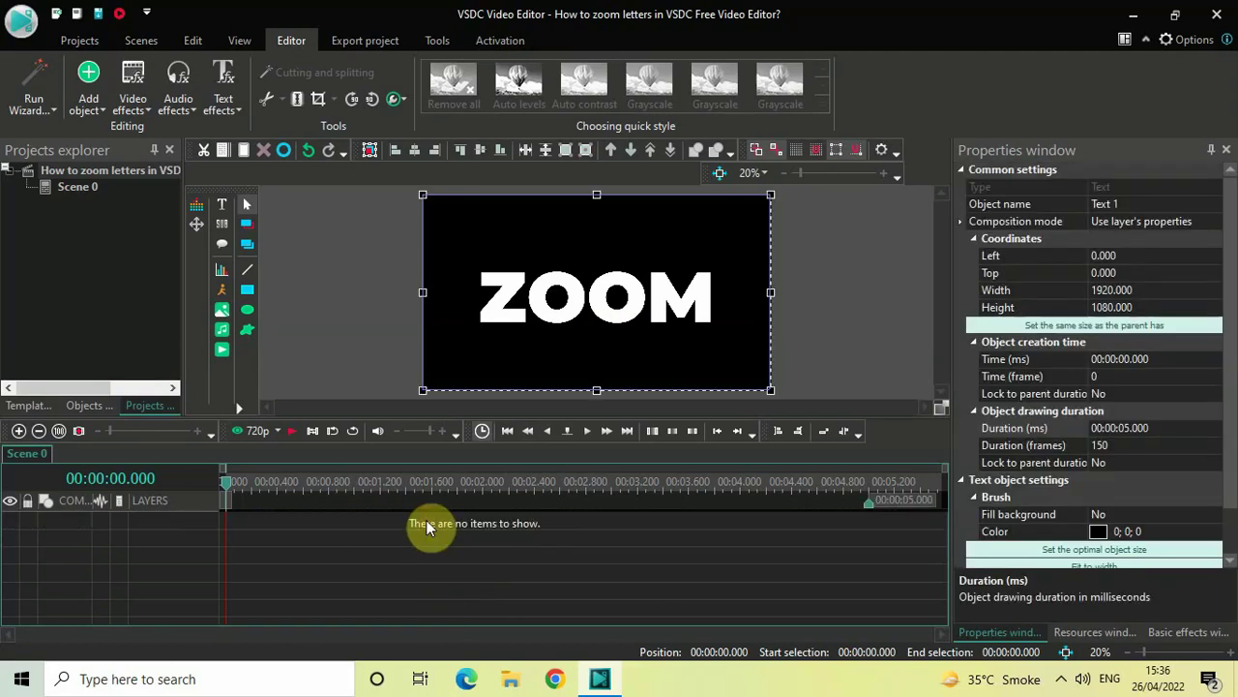
left_click(224, 105)
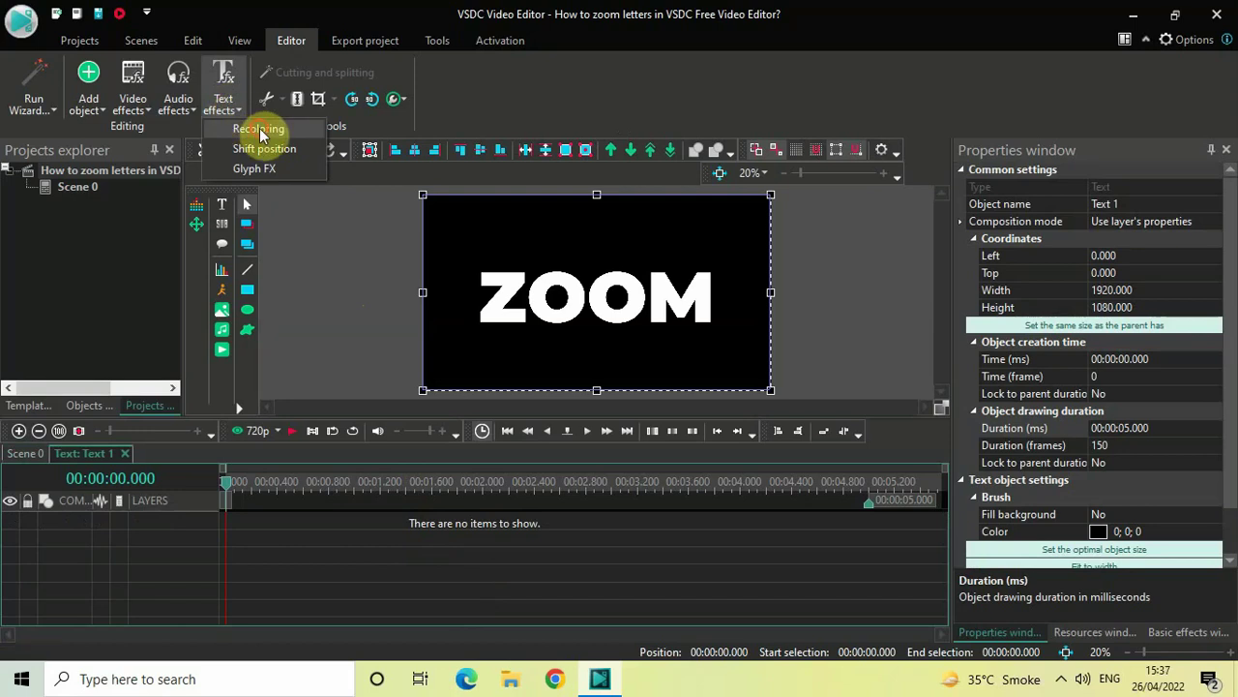
left_click(258, 131)
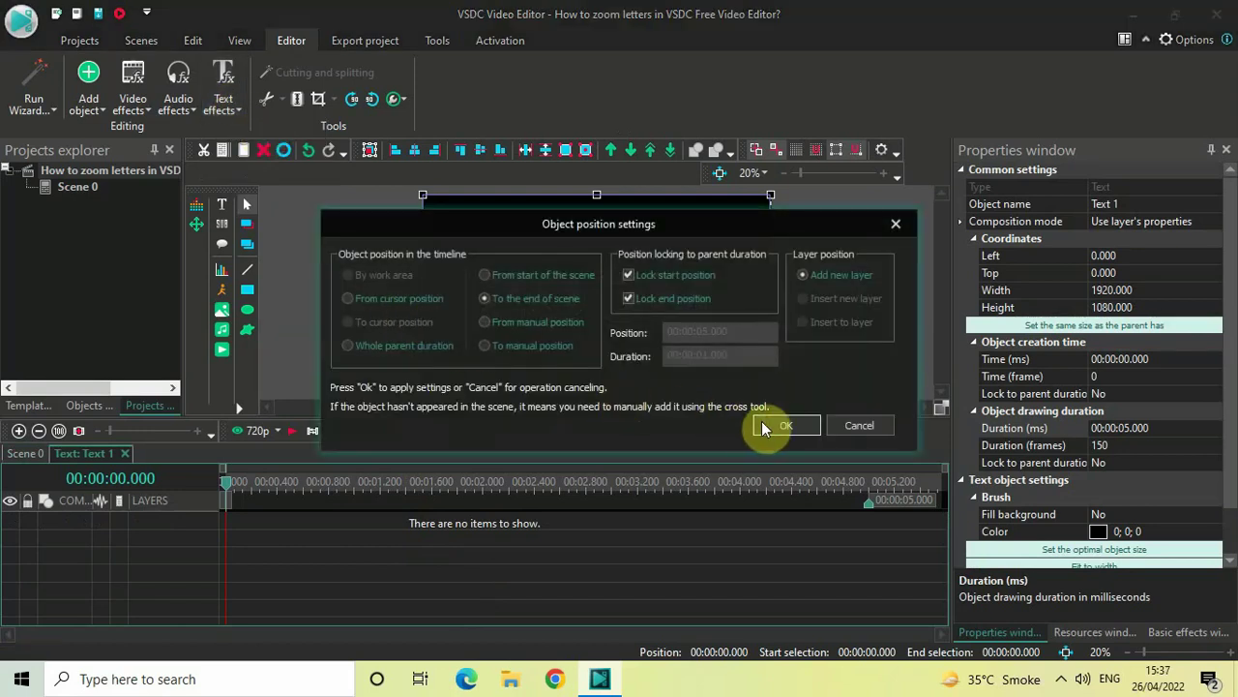
left_click(778, 425)
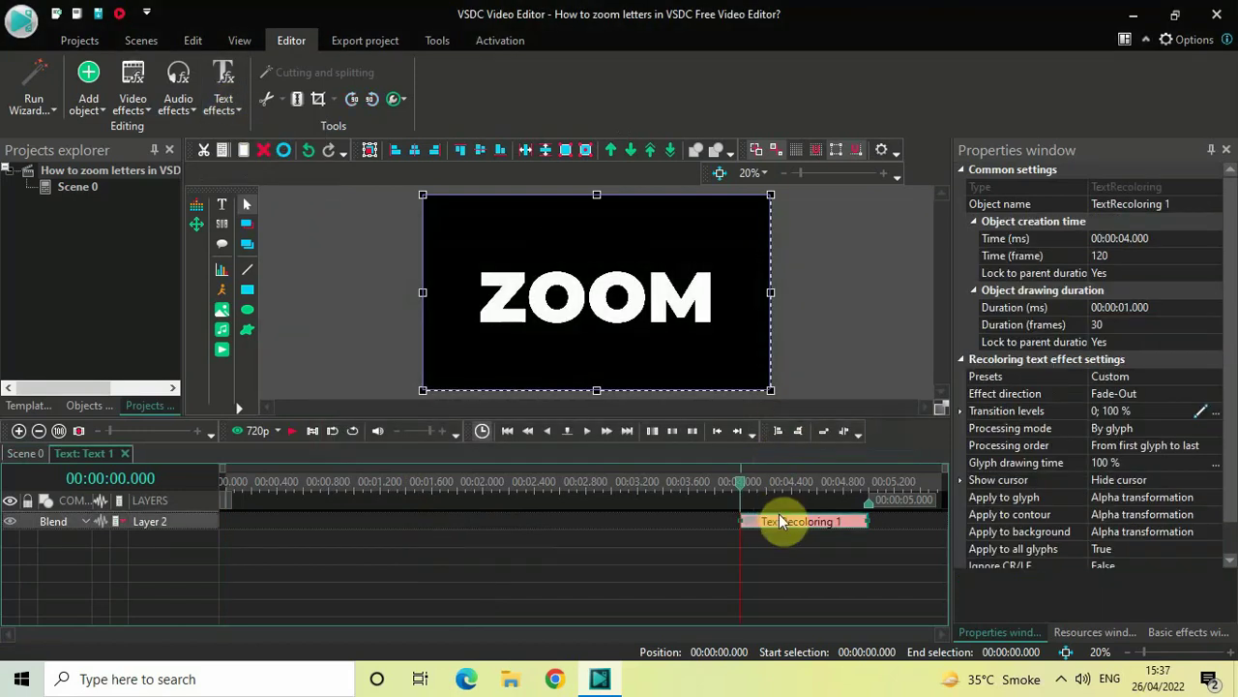
left_click_drag(783, 523, 152, 455)
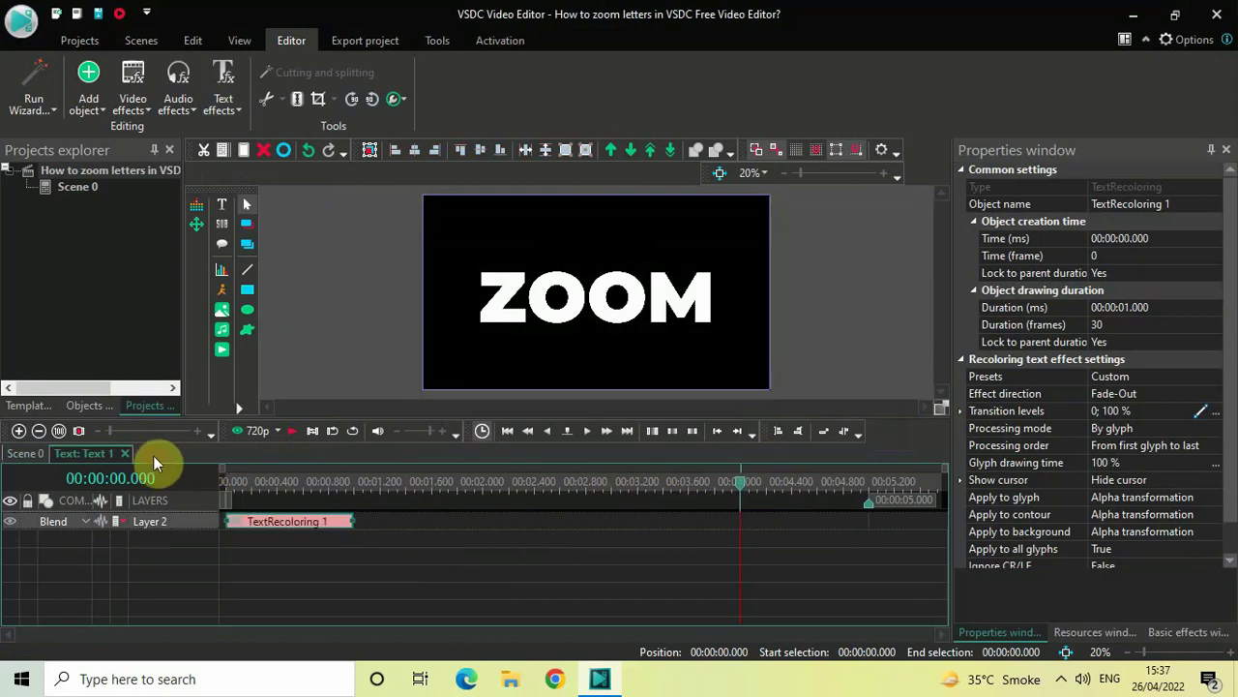
left_click(222, 483)
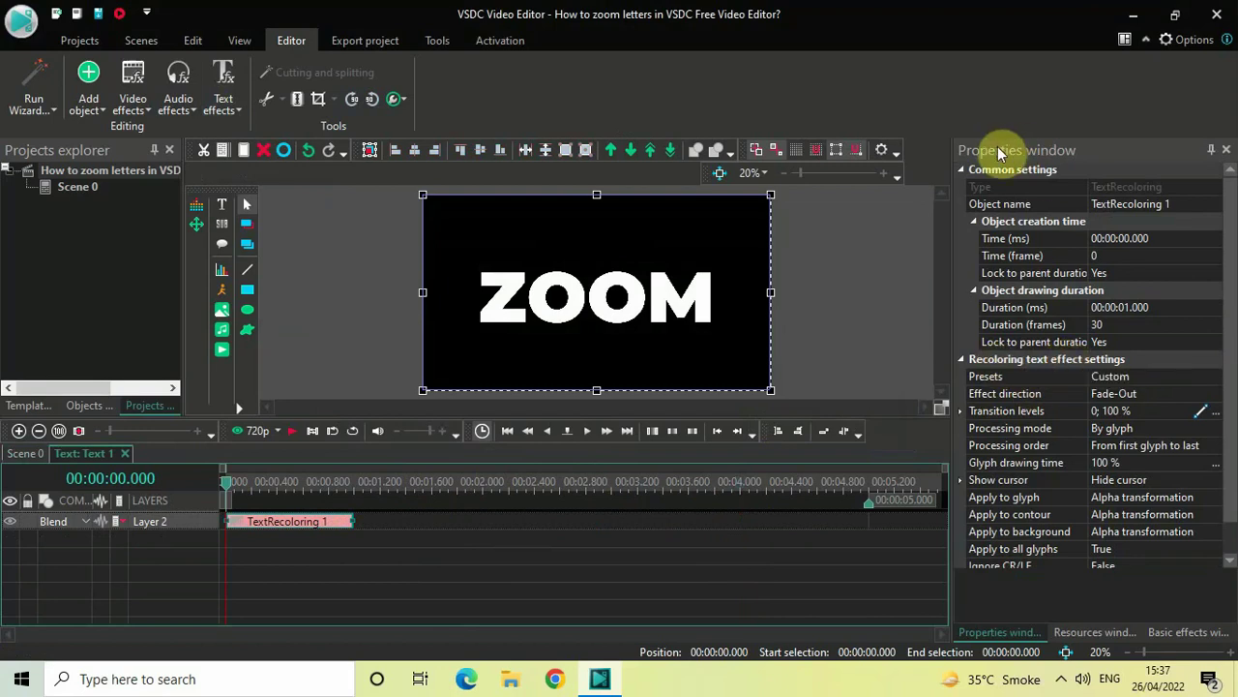
Set the recoloring effect's direction to Fade-In
left_click(1006, 393)
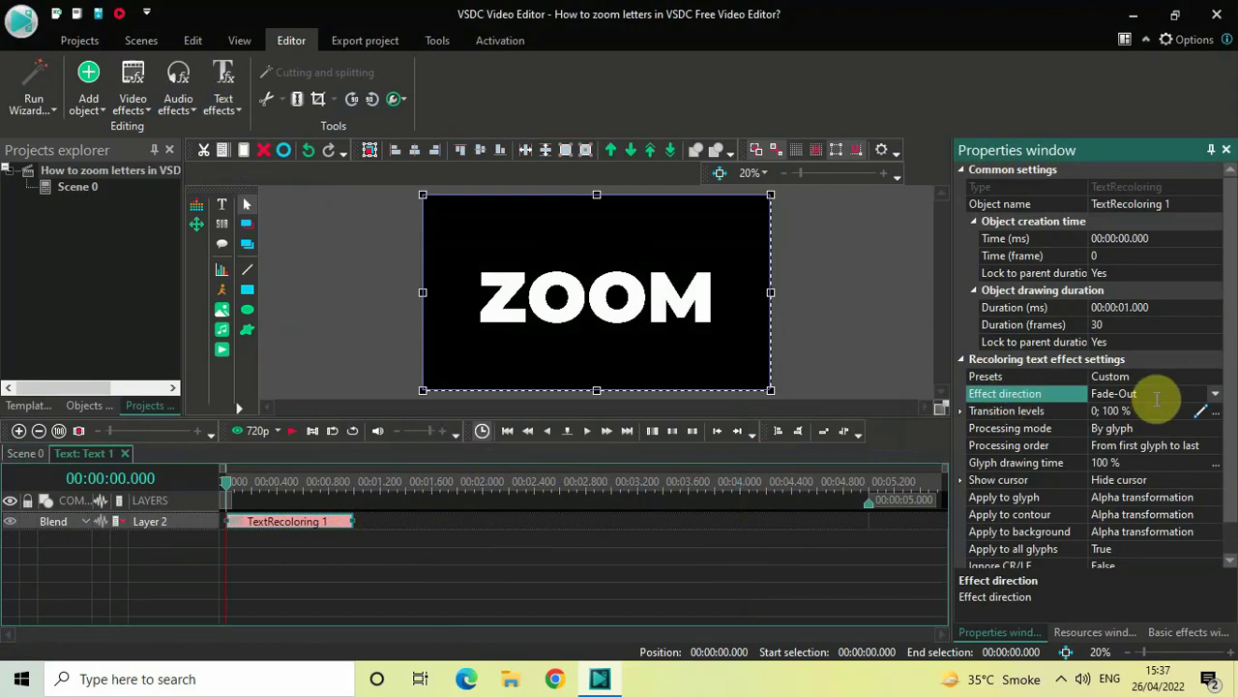
left_click(1216, 394)
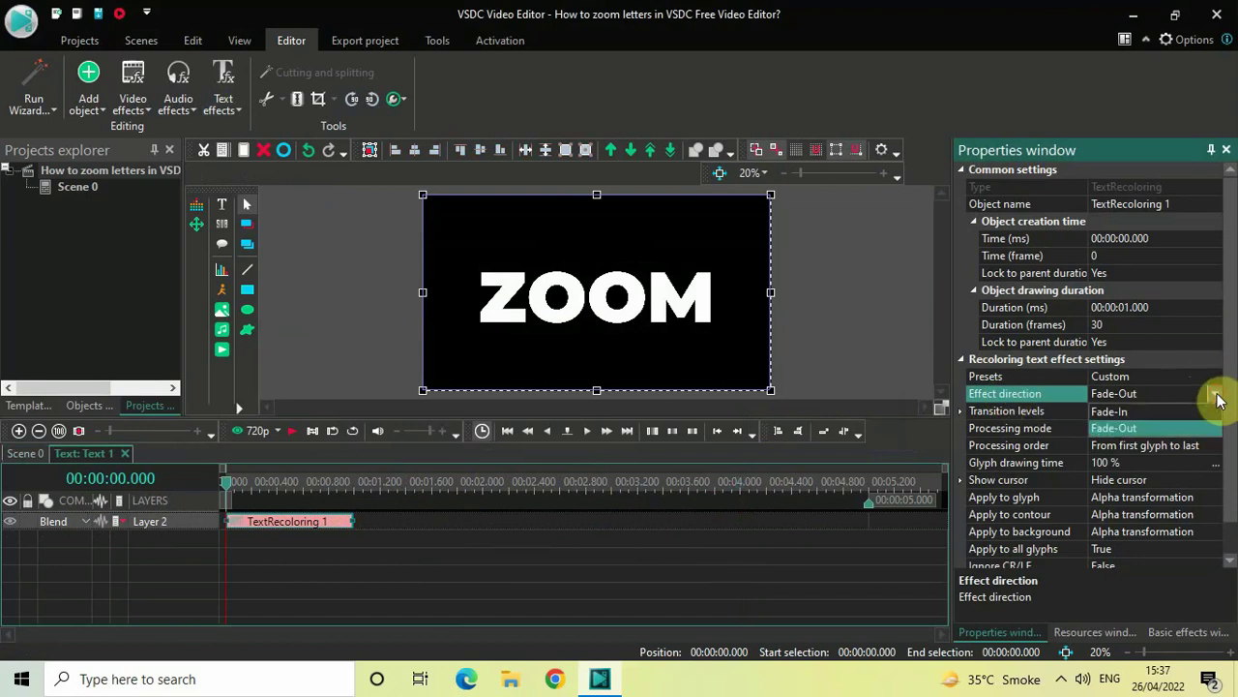
left_click(1159, 410)
left_click(697, 514)
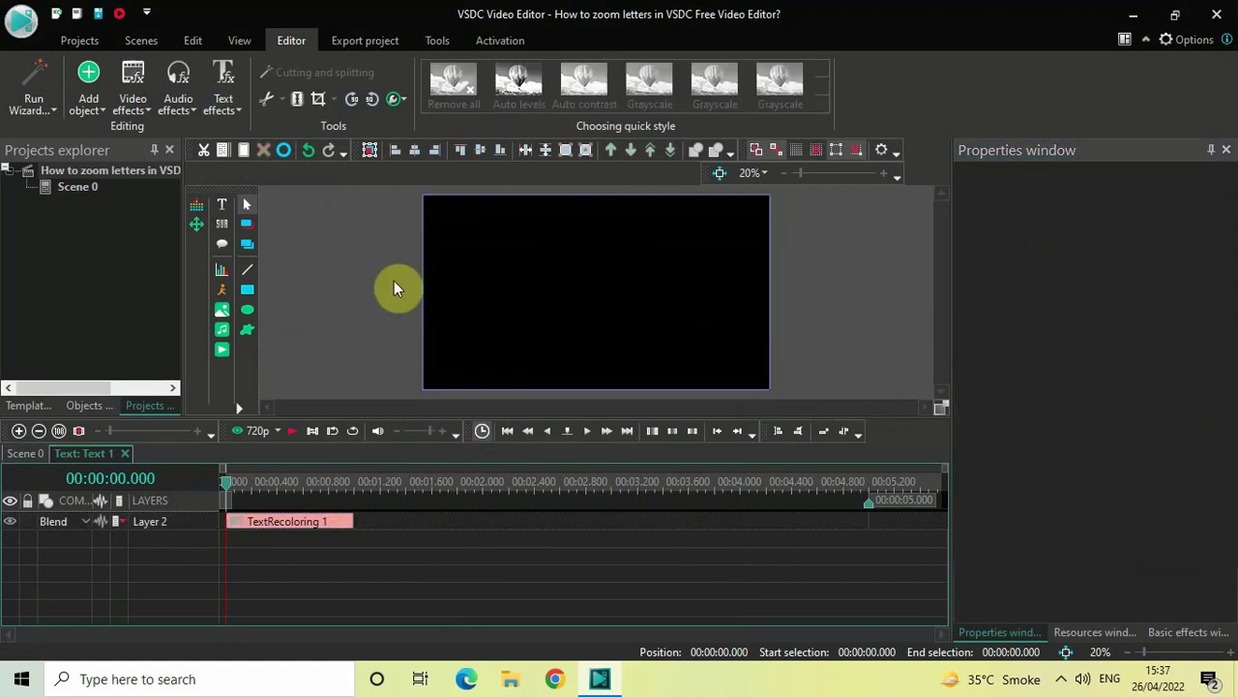
Add a TextGlyphFX 1 effect and place it at 0 ms above the recoloring effect
left_click(223, 102)
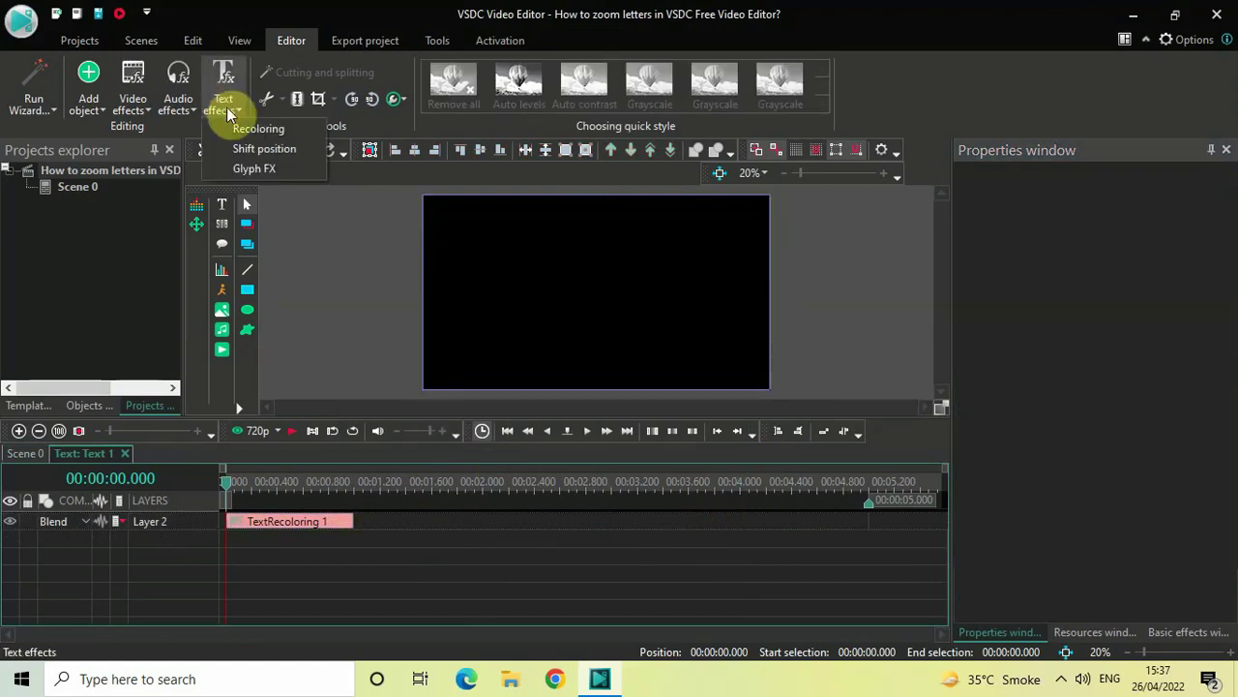
left_click(299, 167)
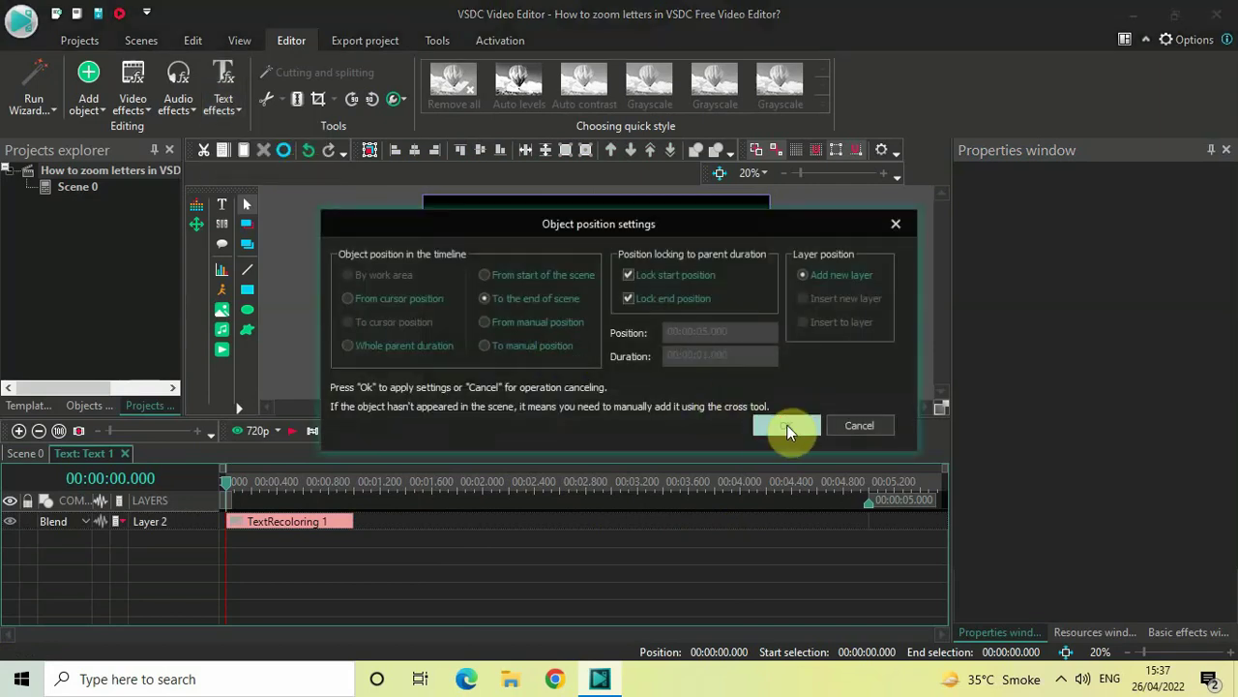
left_click(785, 425)
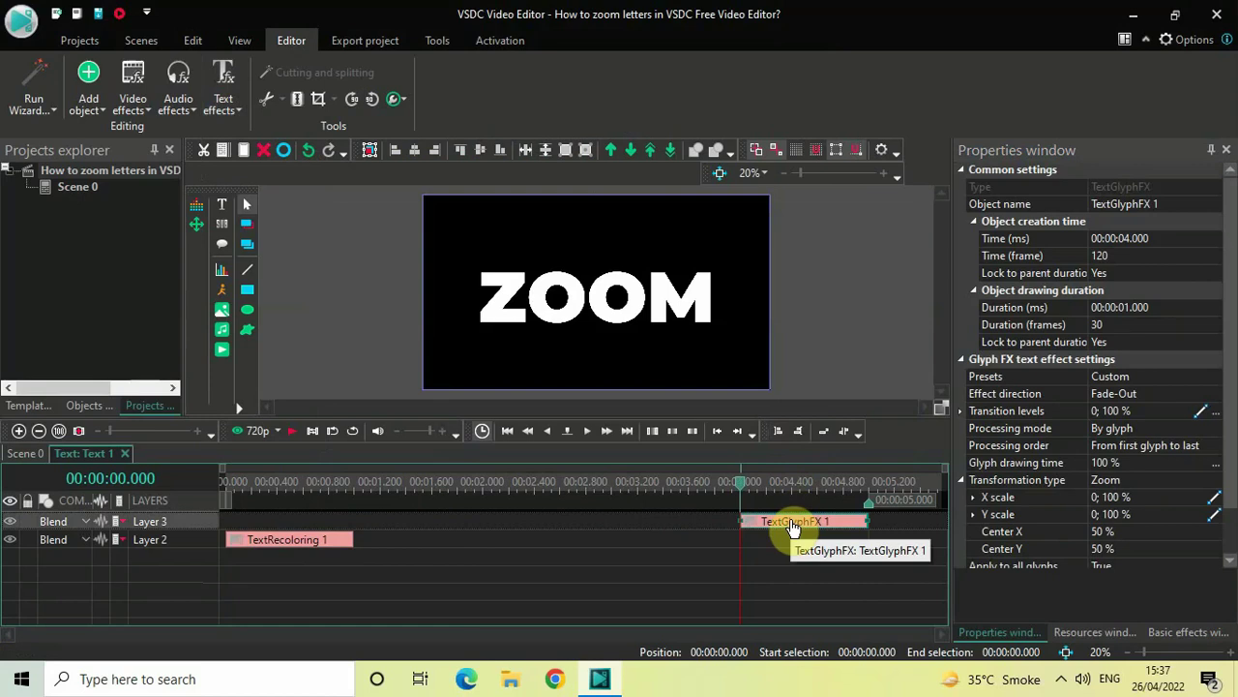
left_click_drag(791, 528, 176, 487)
left_click(225, 482)
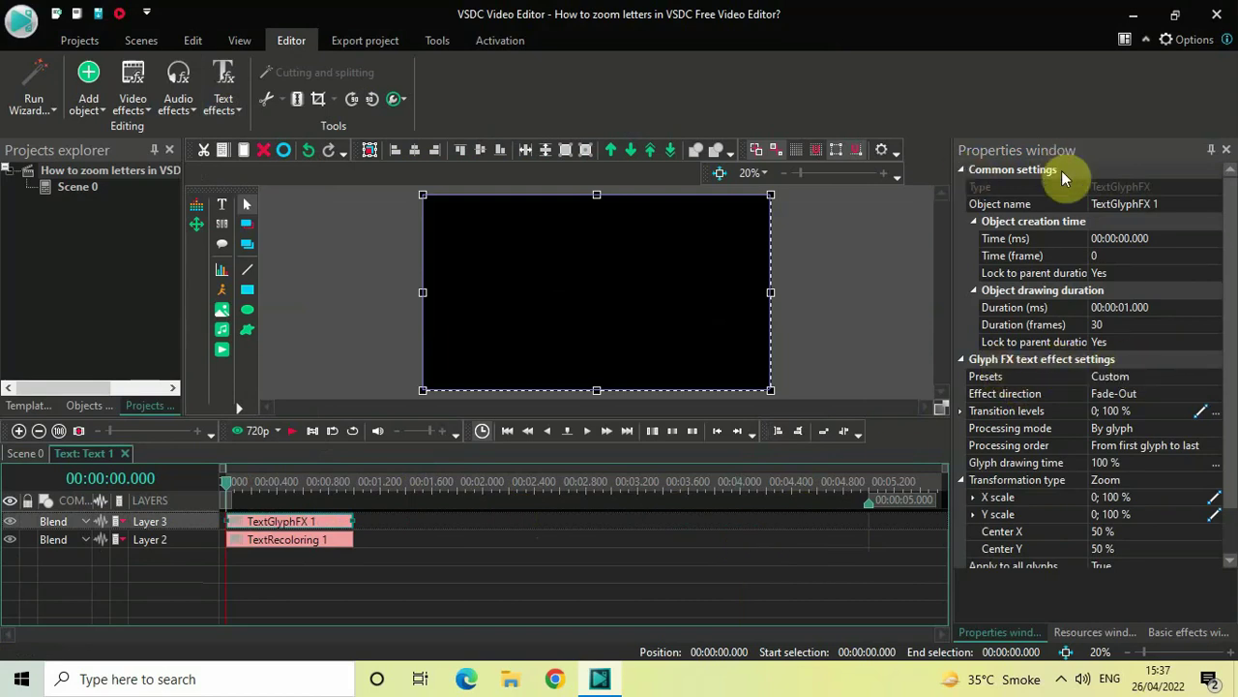
Set the Glyph FX effect direction to Fade-In and the transformation type to Zoom
left_click(997, 397)
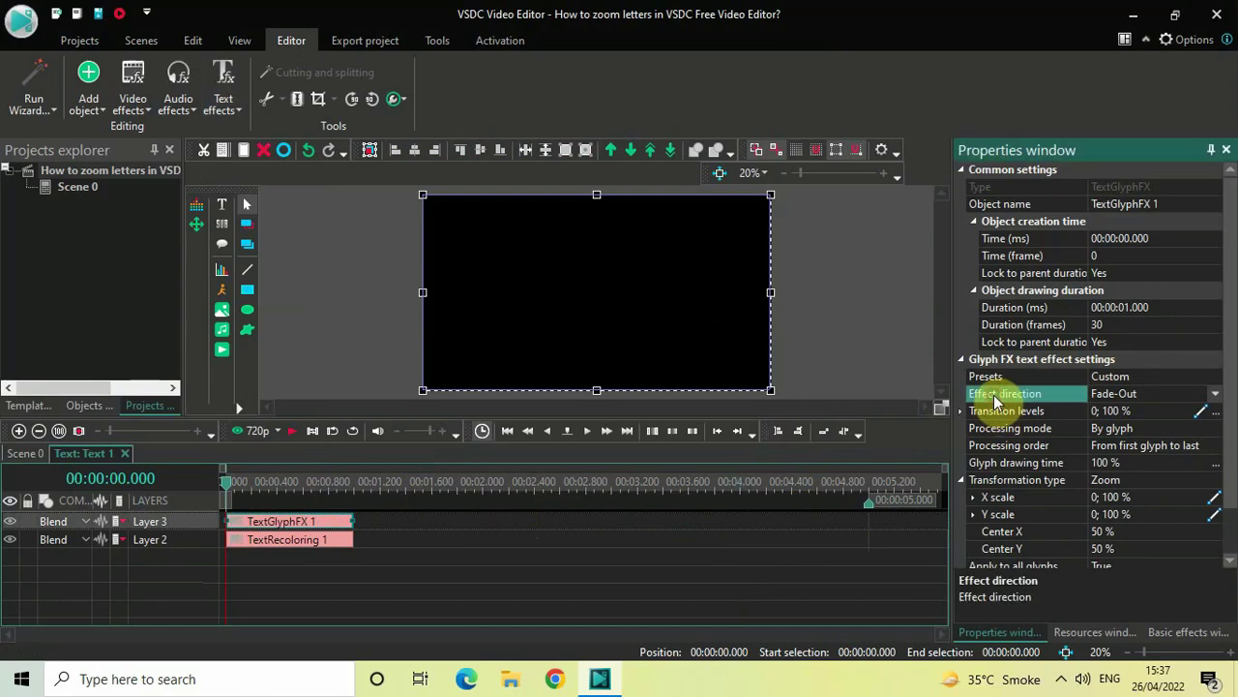
left_click(1215, 397)
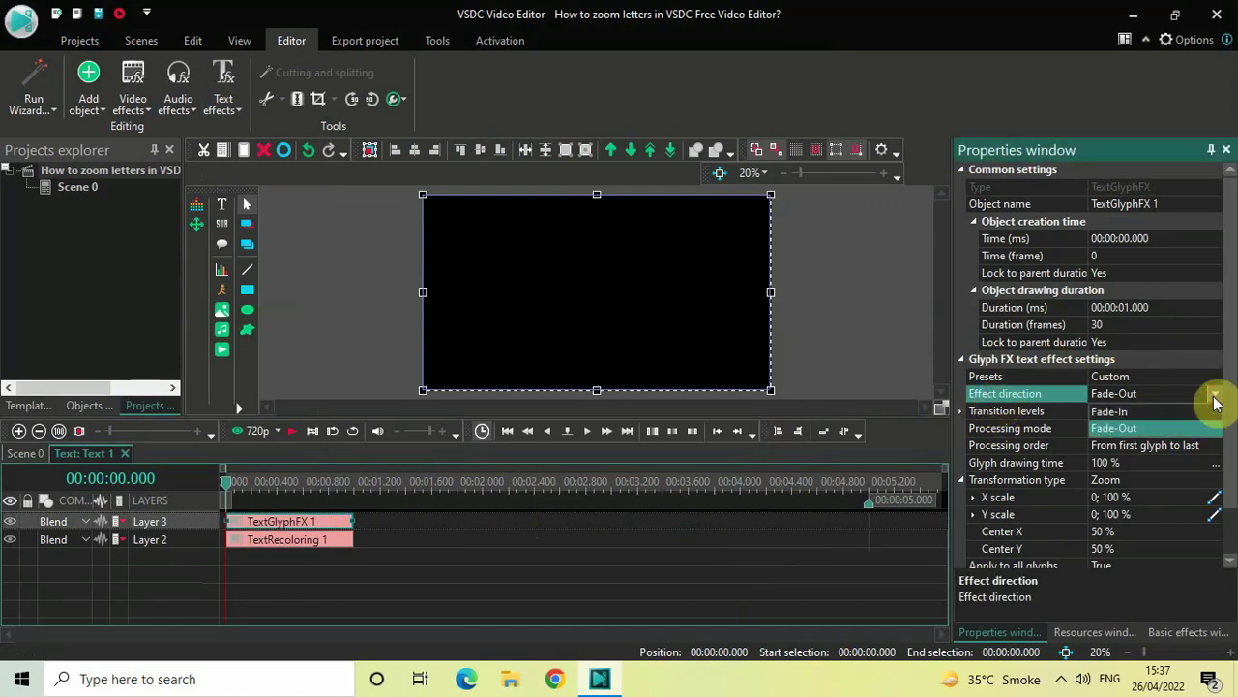
left_click(1165, 412)
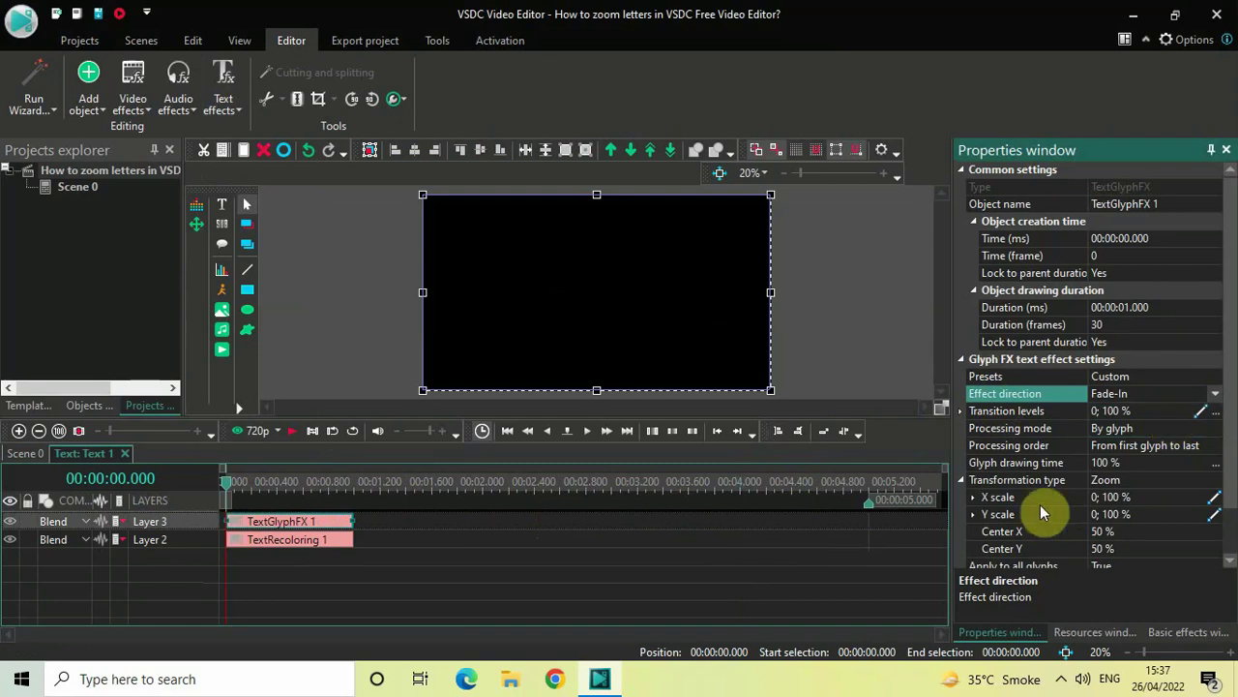
left_click(1018, 480)
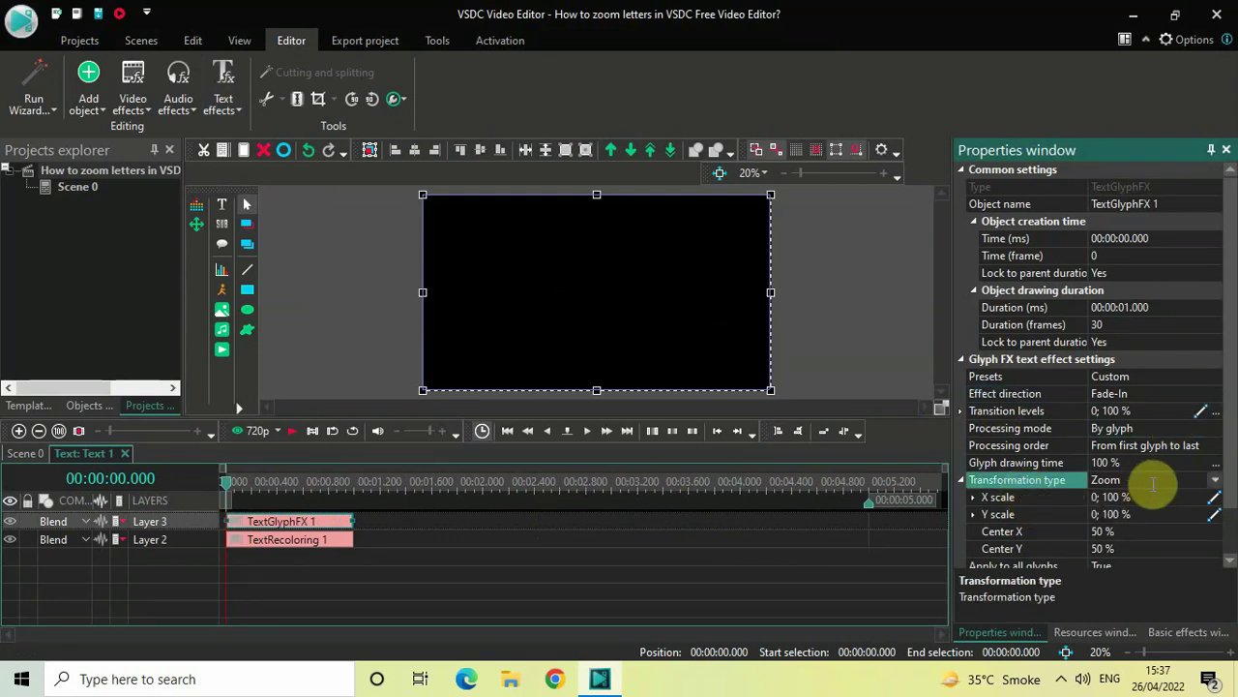
Set Glyph FX X and Y scale to 250; 100 % and preview the animation
left_click(1024, 500)
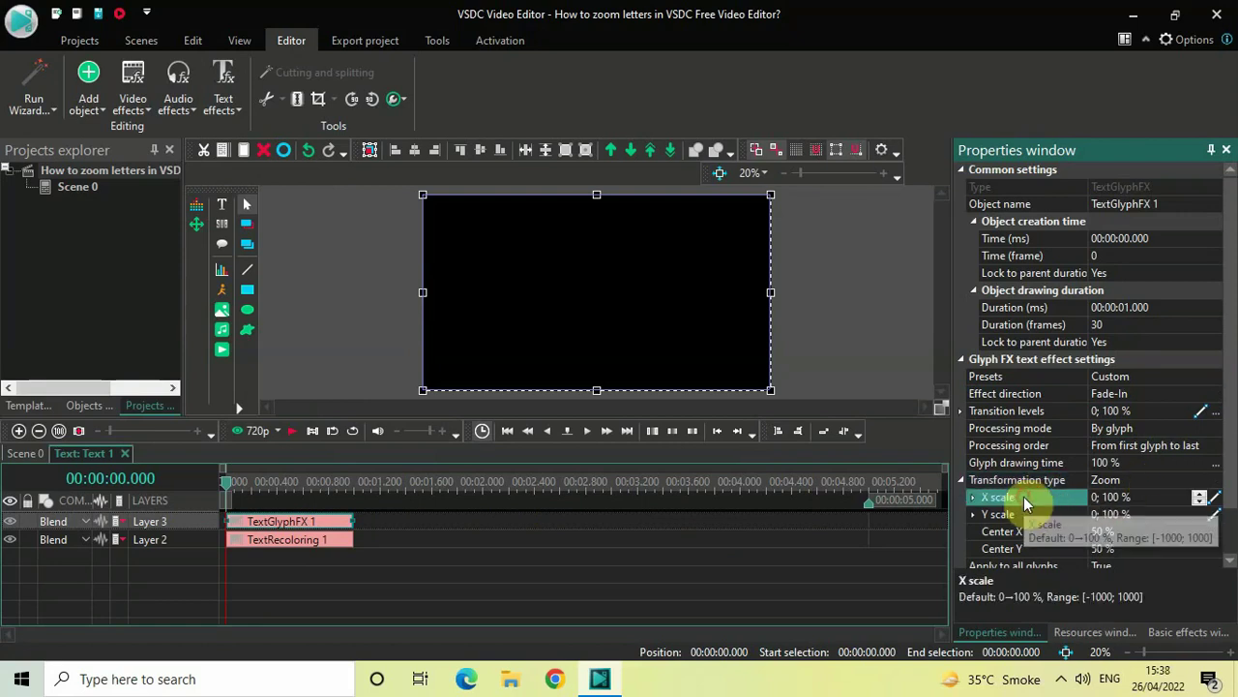
left_click(1143, 499)
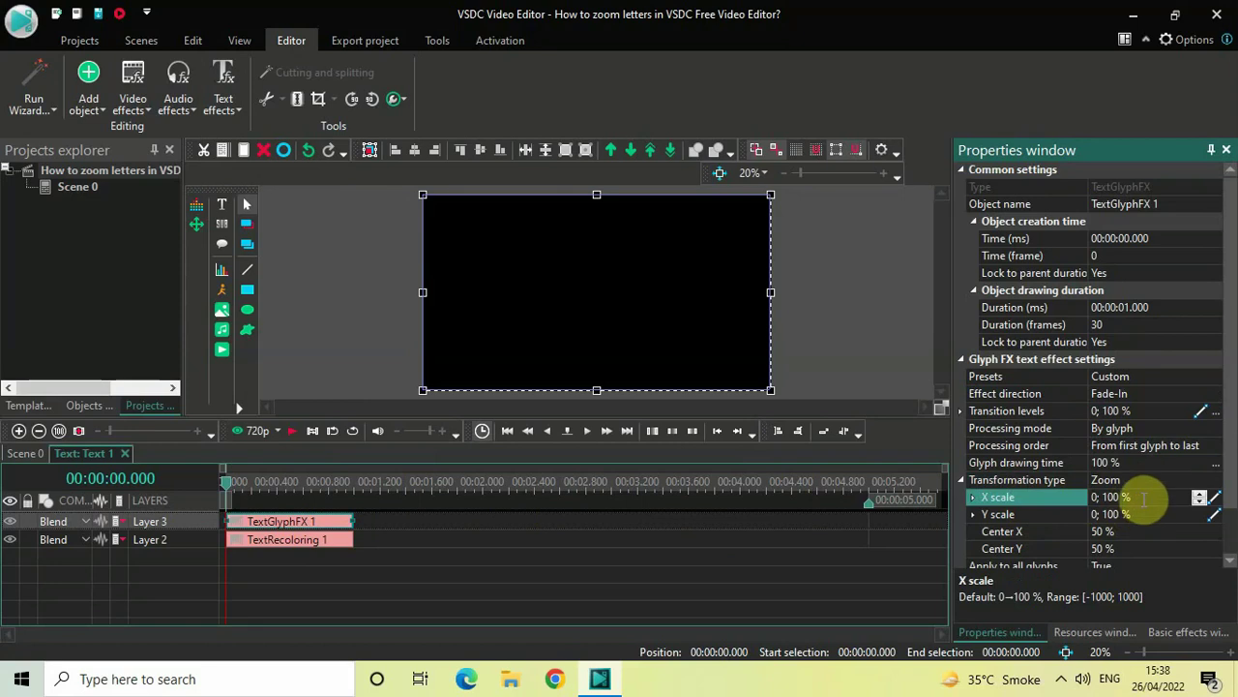
key("ctrl+a")
key("BackSpace")
type("250;")
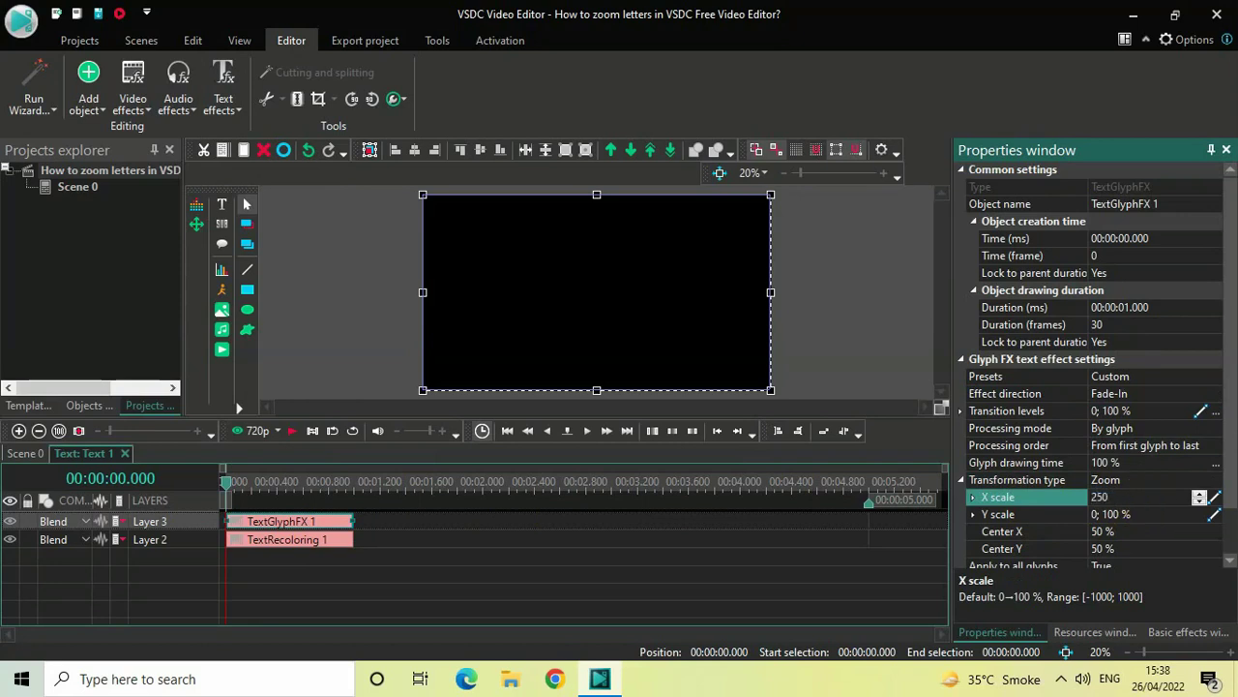
type("100")
key("Return")
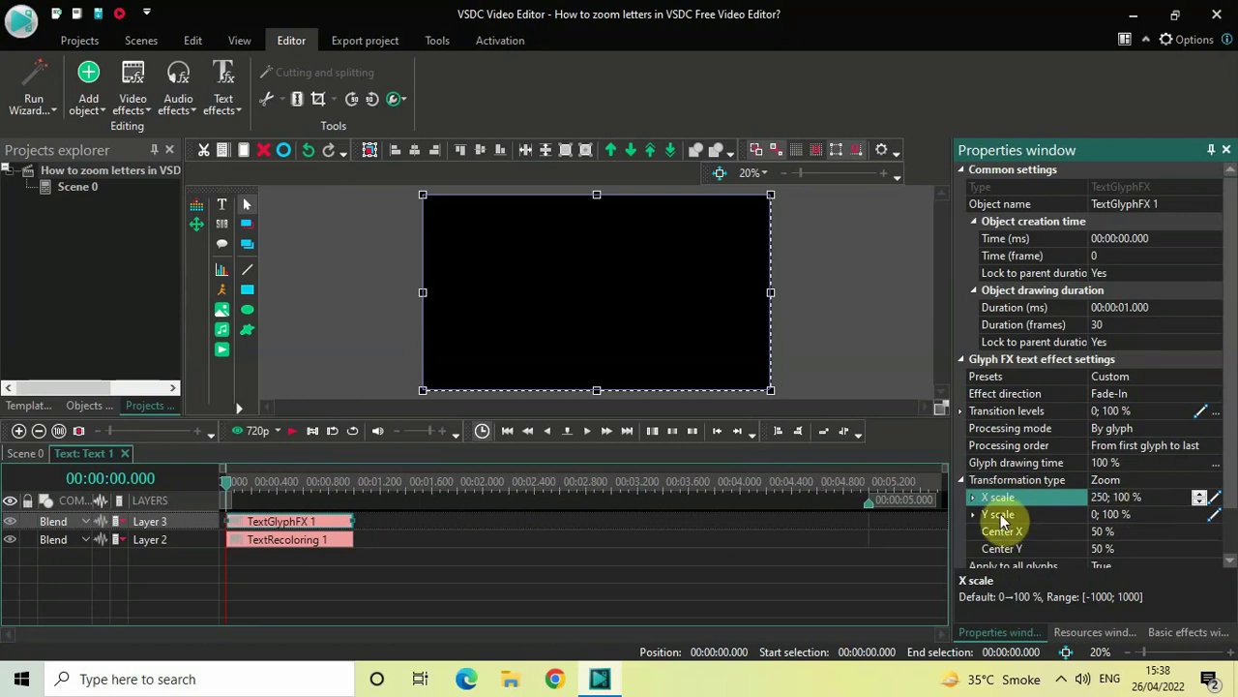
left_click(1000, 517)
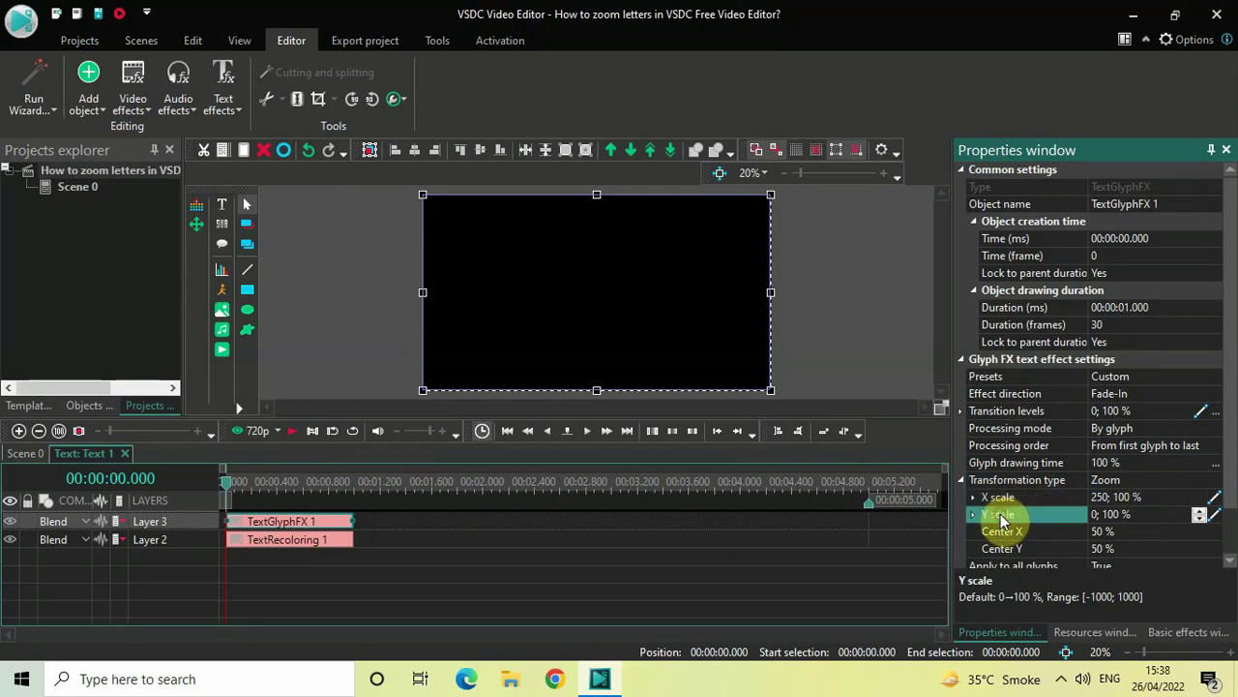
left_click(1142, 517)
key("ctrl+a")
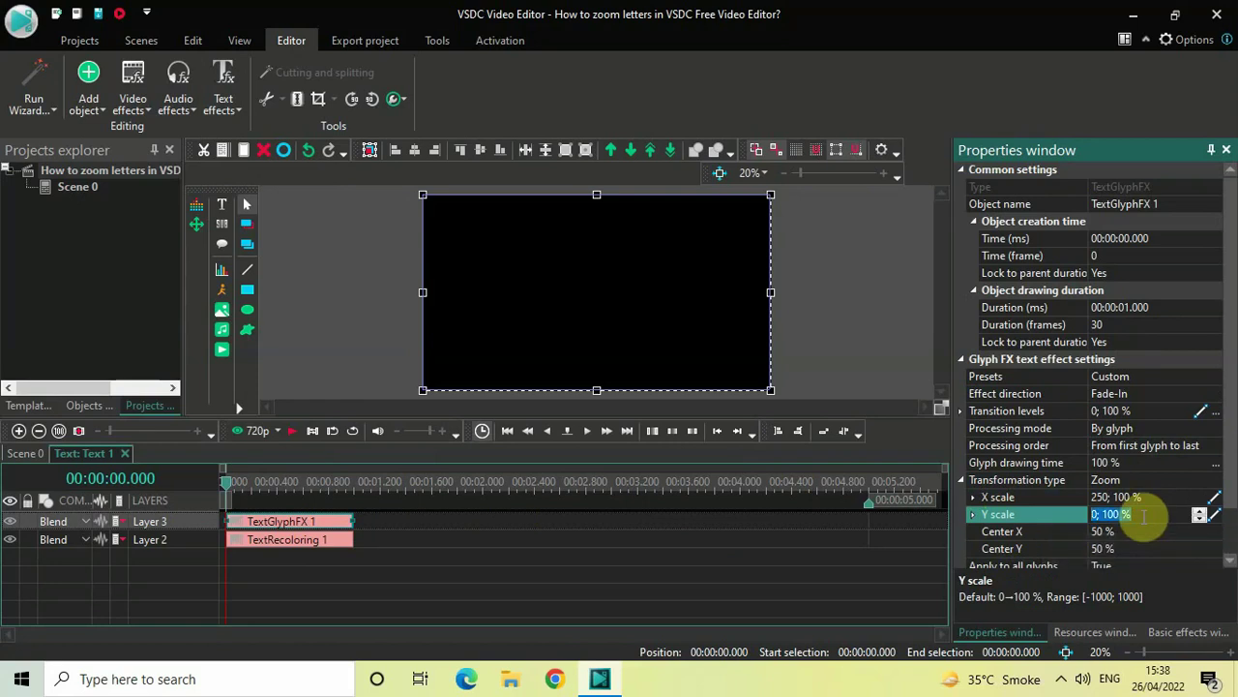
key("BackSpace")
type("250;")
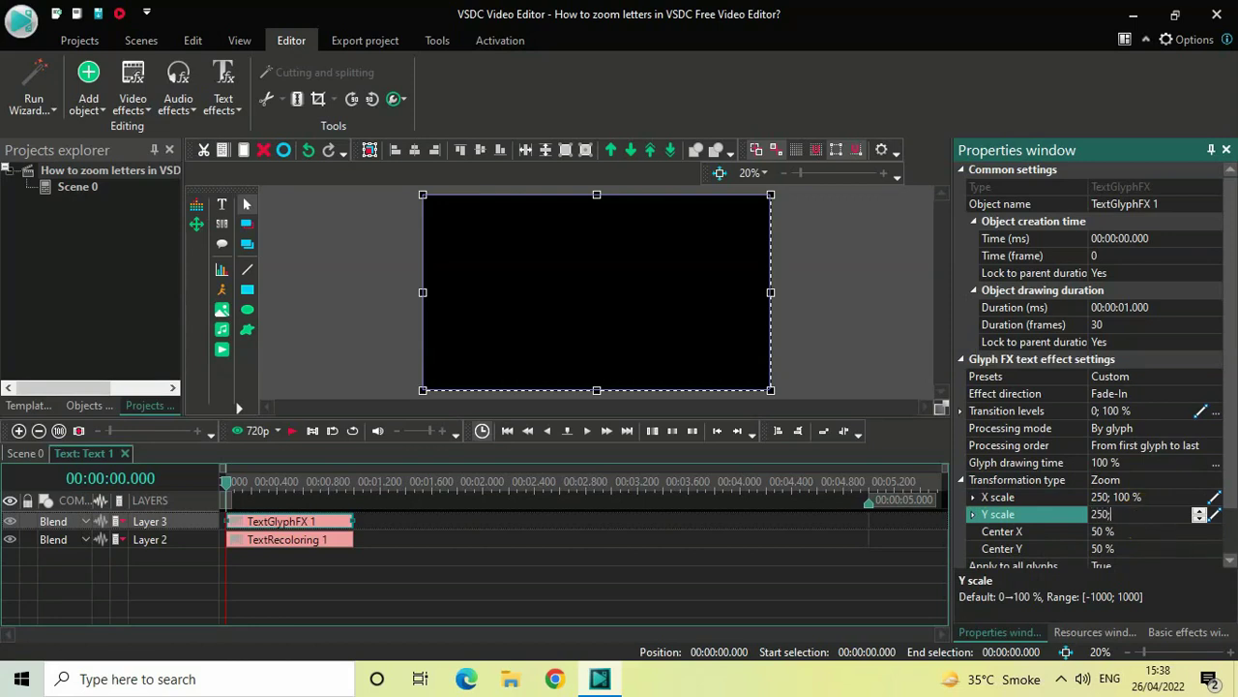
type("100")
key("space")
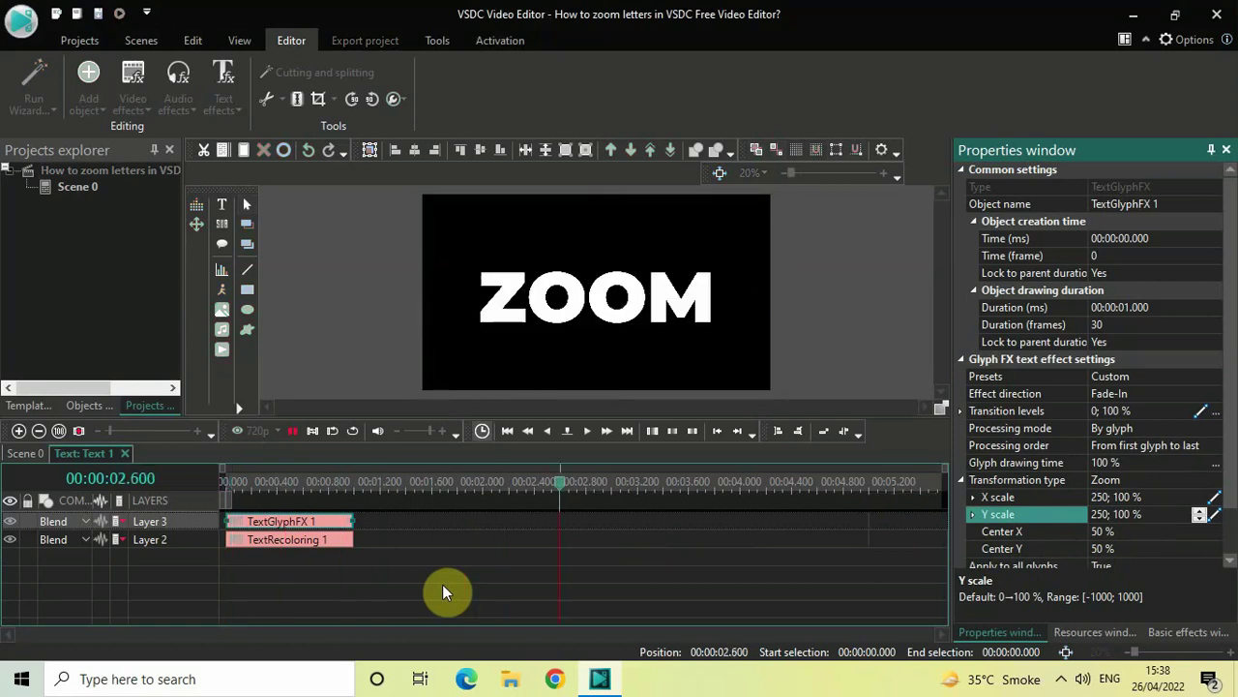
Near 3.8 s, add TextRecoloring 2 at the scene end with direction Fade-Out
key("space")
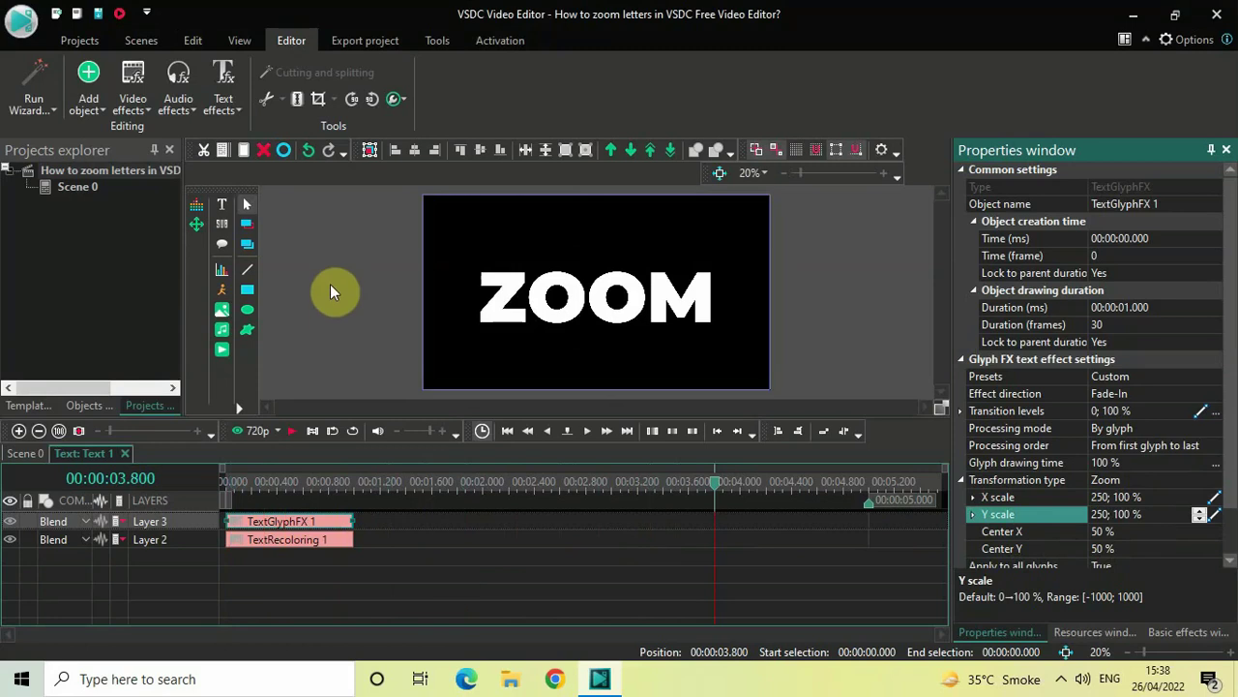
left_click(223, 99)
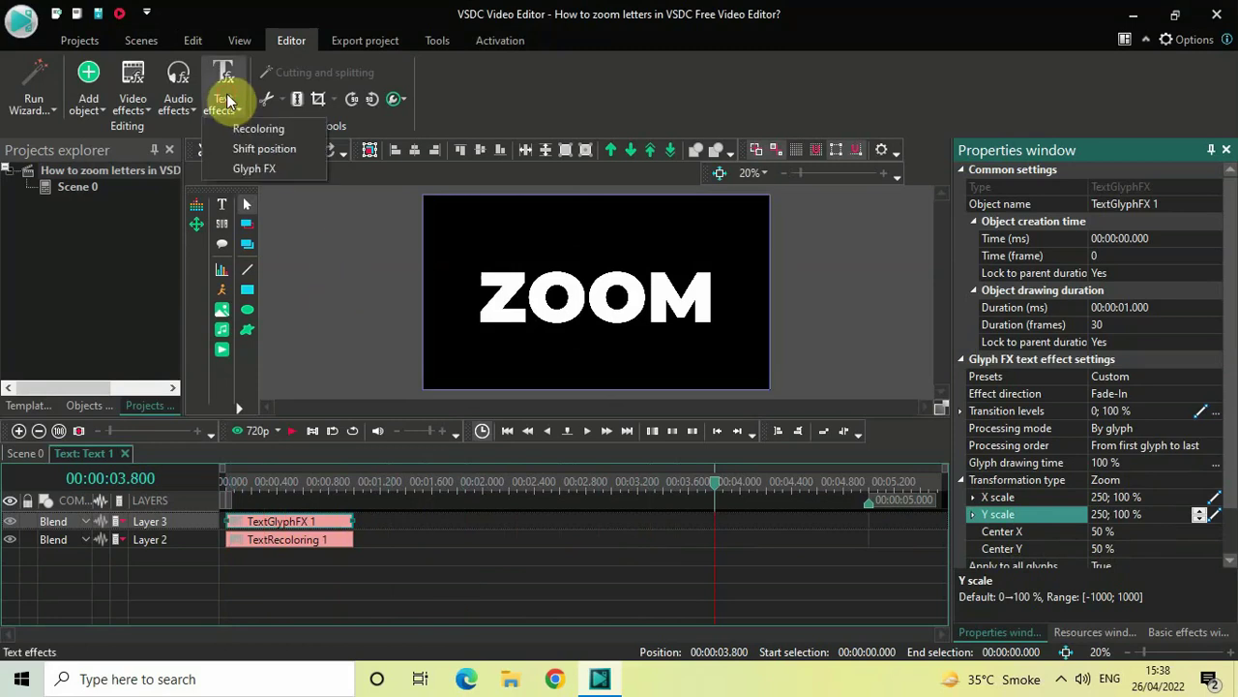
left_click(258, 131)
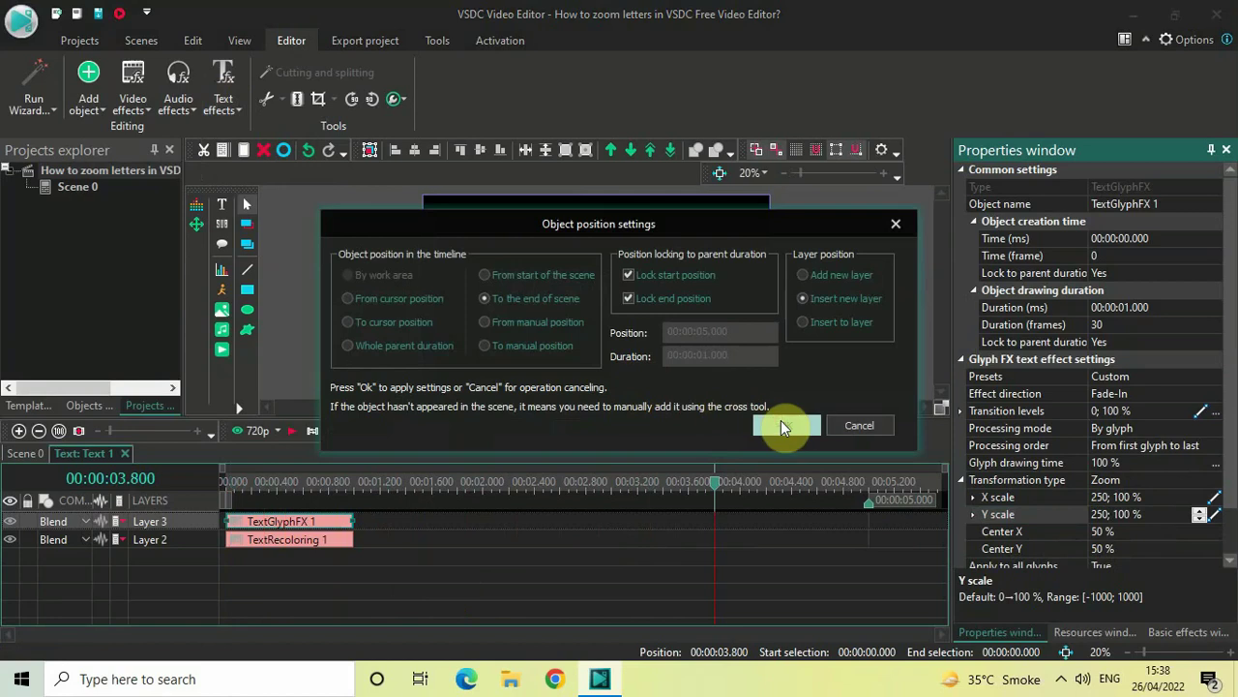
left_click(783, 426)
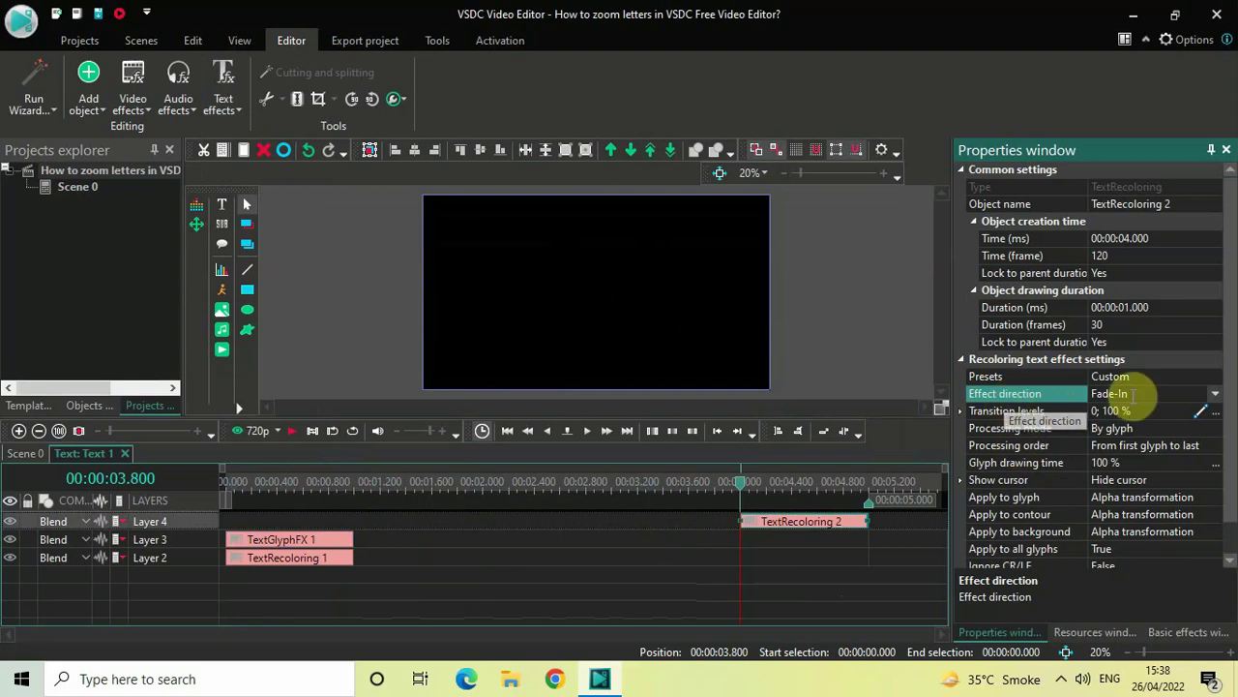
left_click(1214, 393)
left_click(1171, 428)
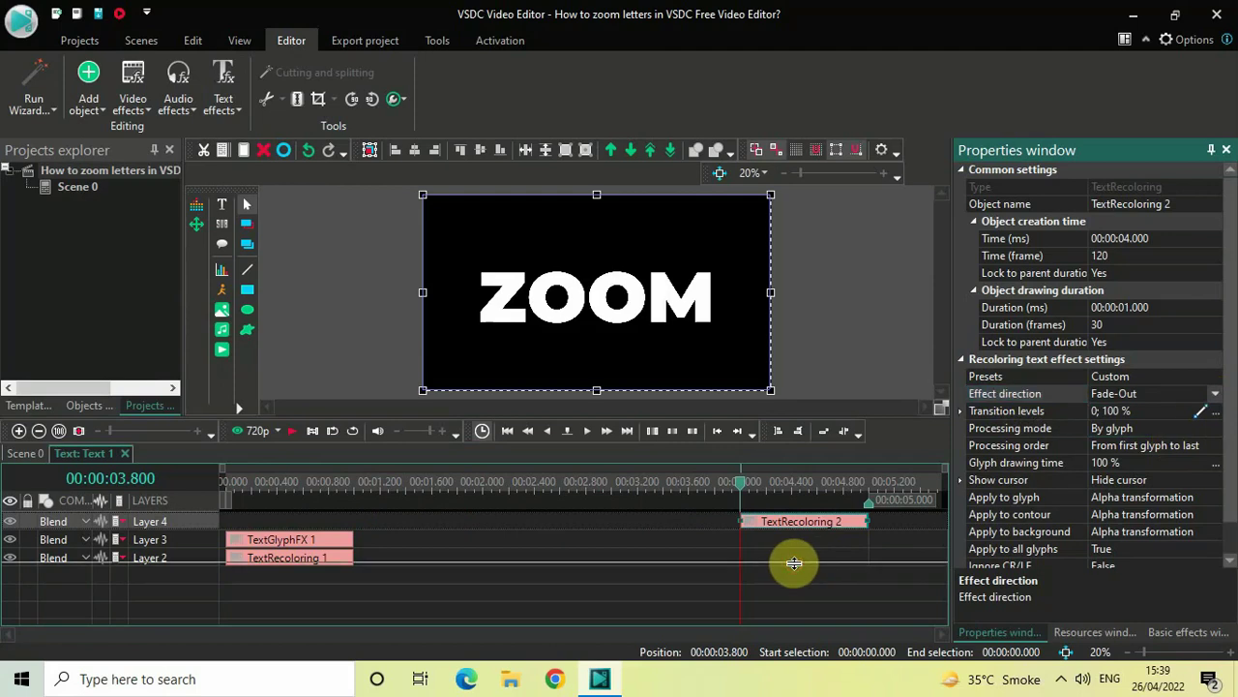
left_click(601, 563)
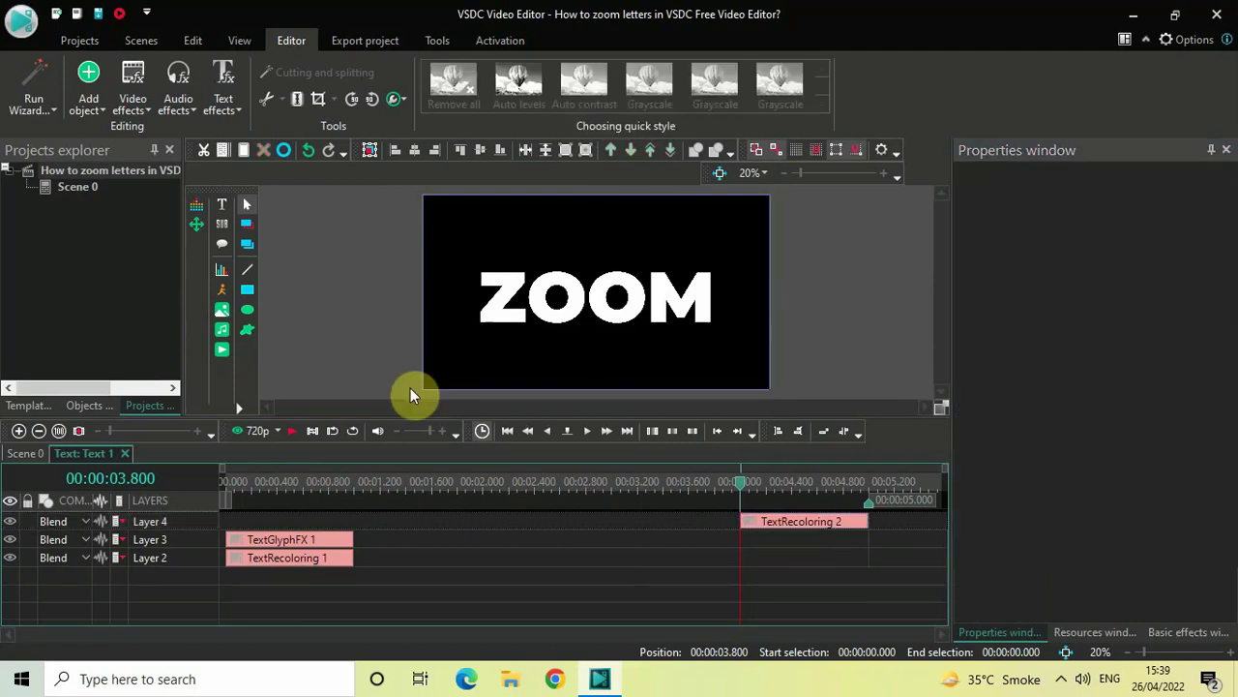
Add TextGlyphFX 2 at the scene end and review its direction and transformation settings
left_click(224, 103)
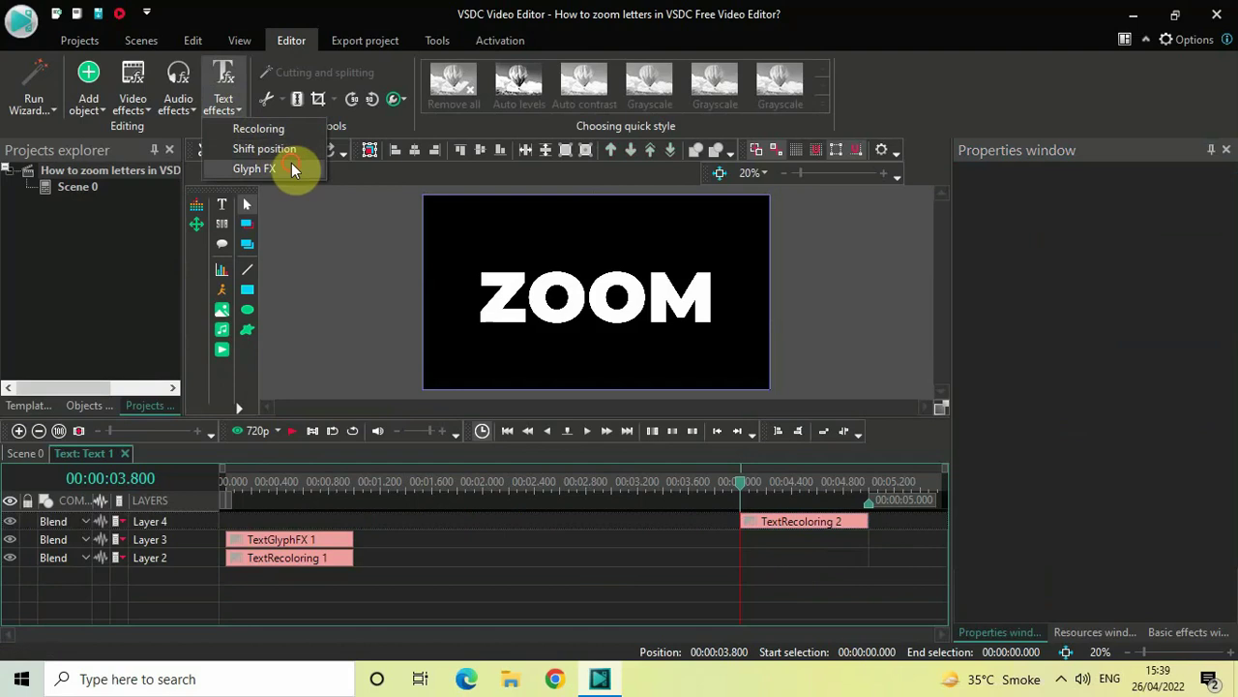
left_click(255, 168)
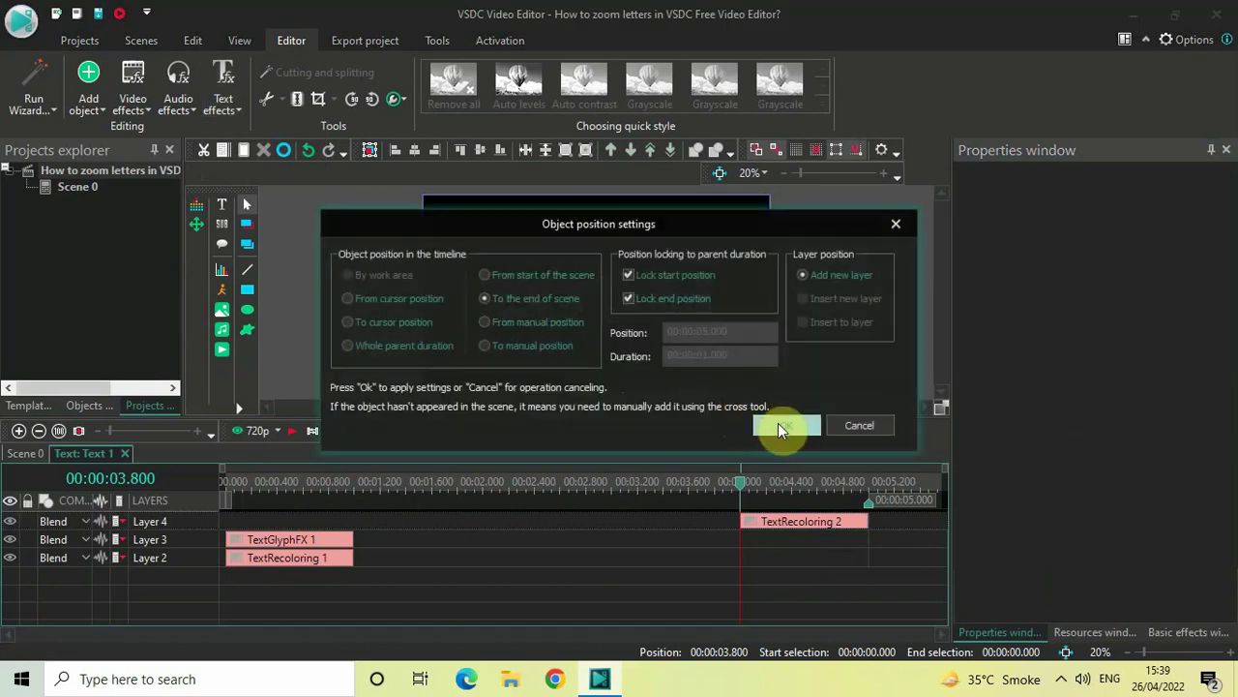
left_click(780, 427)
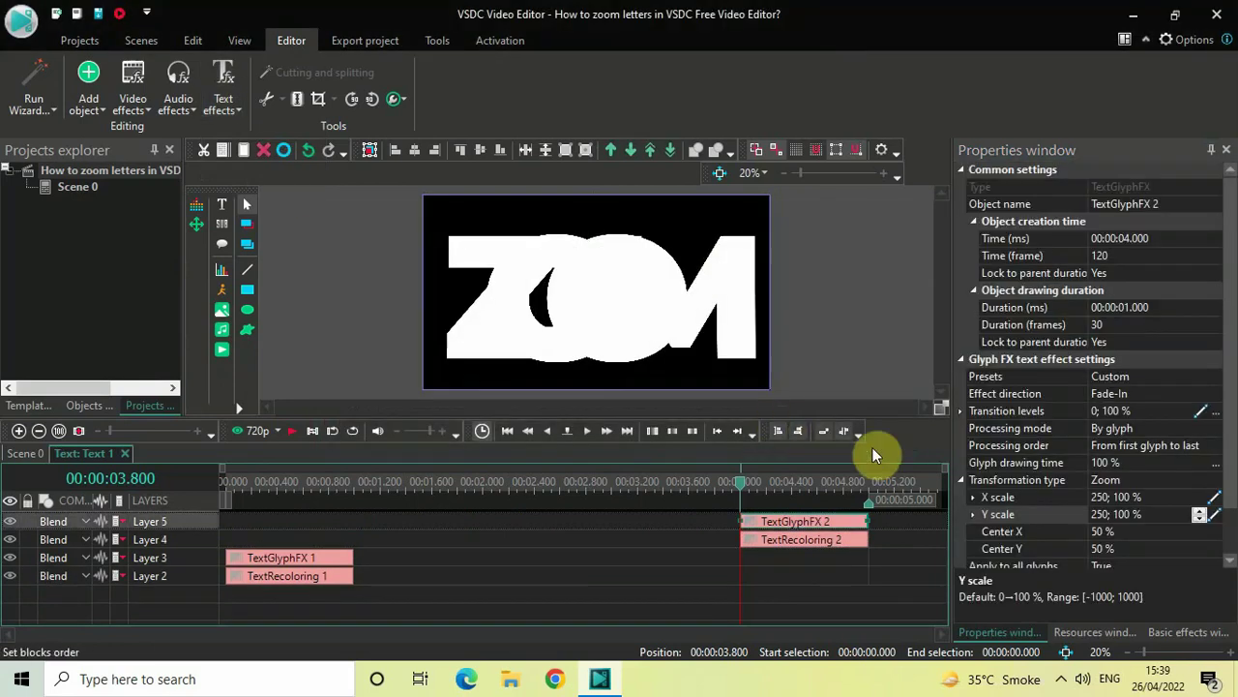
left_click(1020, 394)
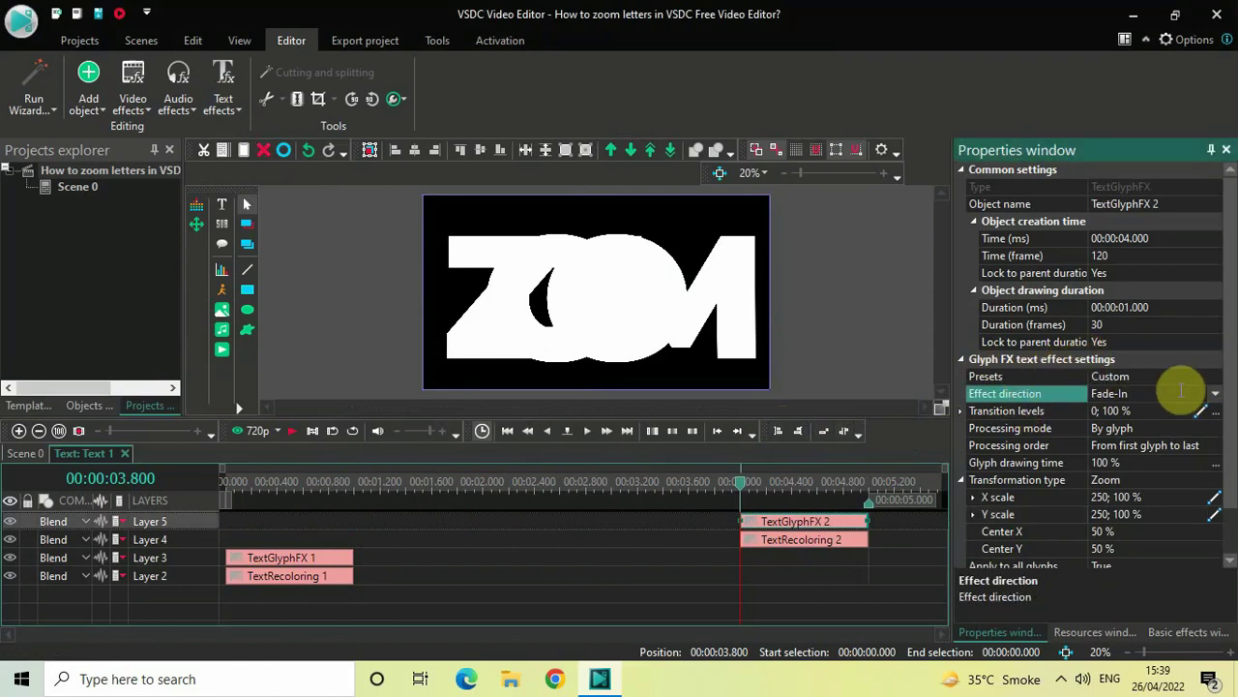
left_click(1019, 478)
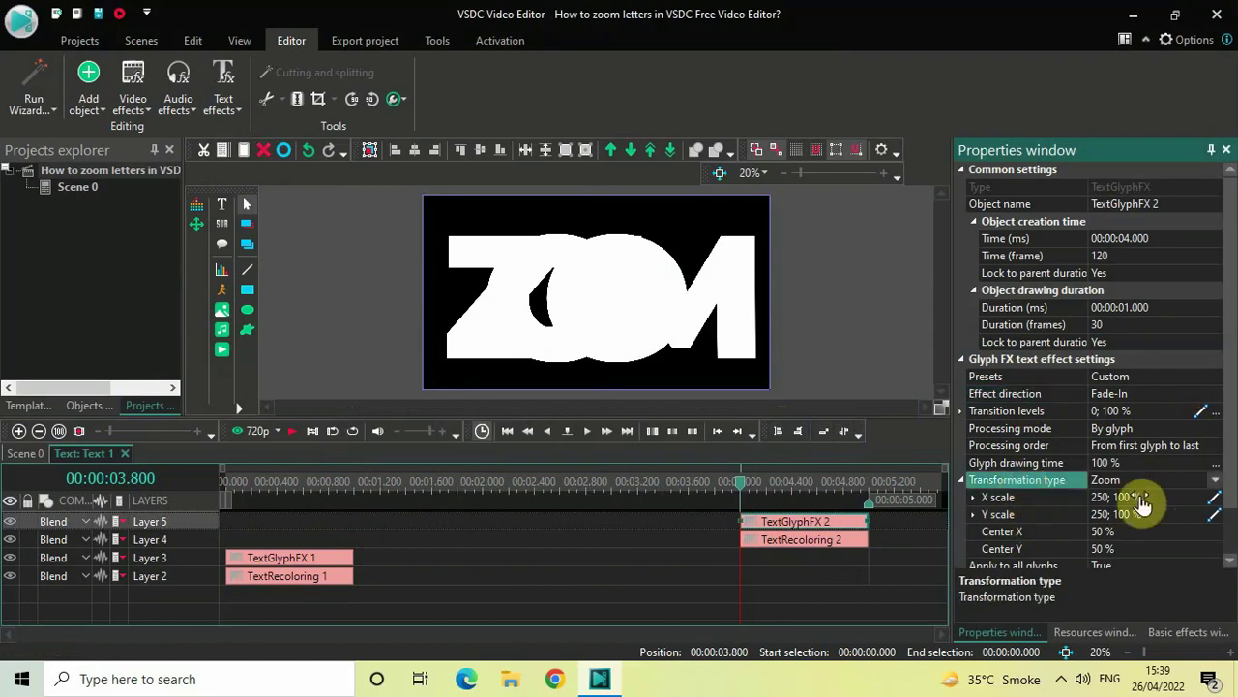
left_click(1011, 499)
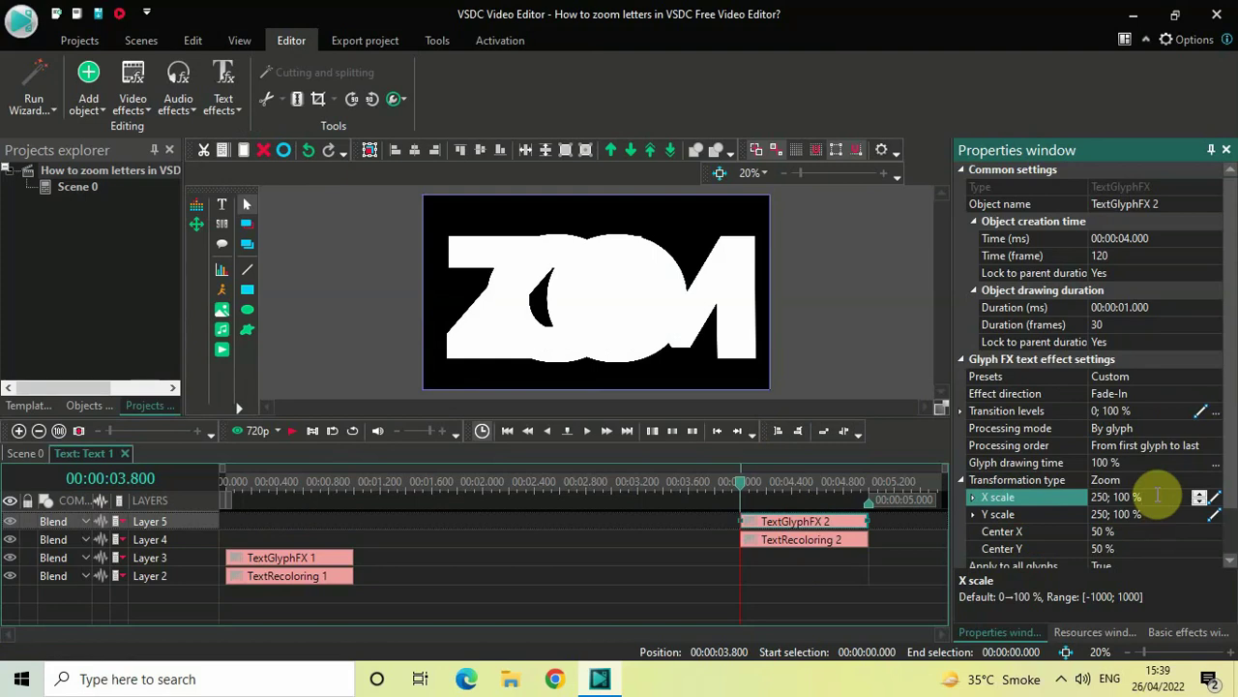
Change TextGlyphFX 2's X and Y scale to 100; 250 % and return the playhead to start
key("ctrl+a")
key("BackSpace")
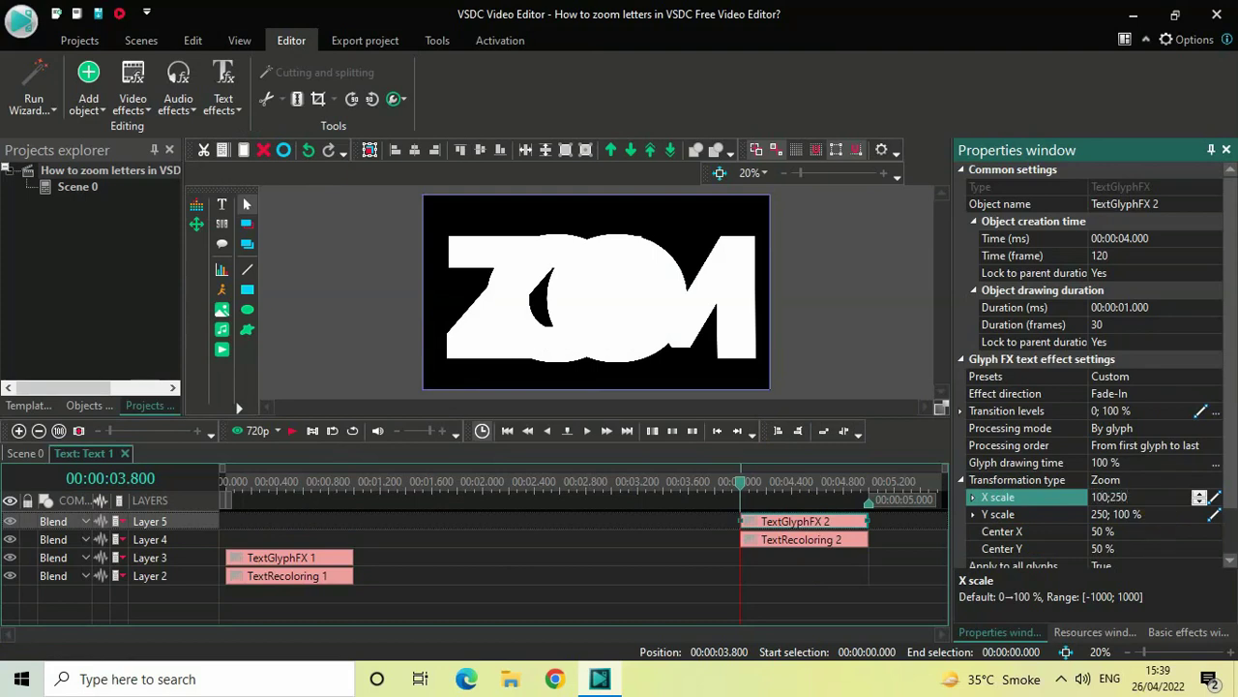
key("Return")
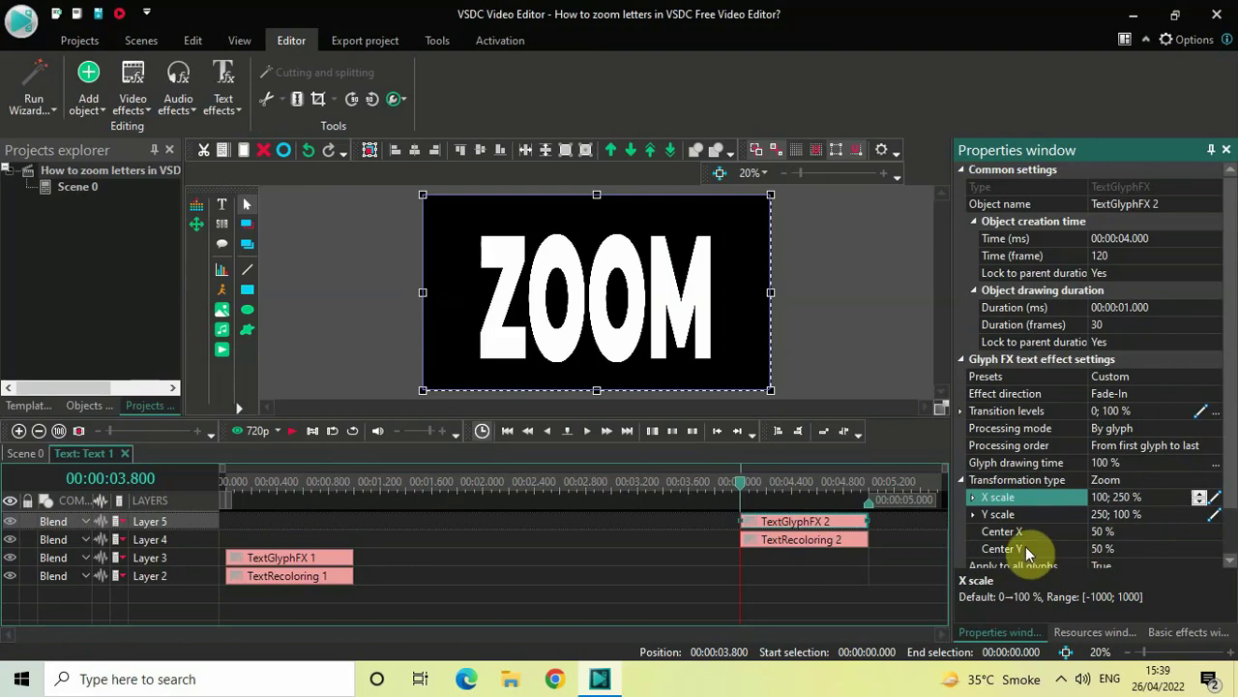
left_click(1012, 520)
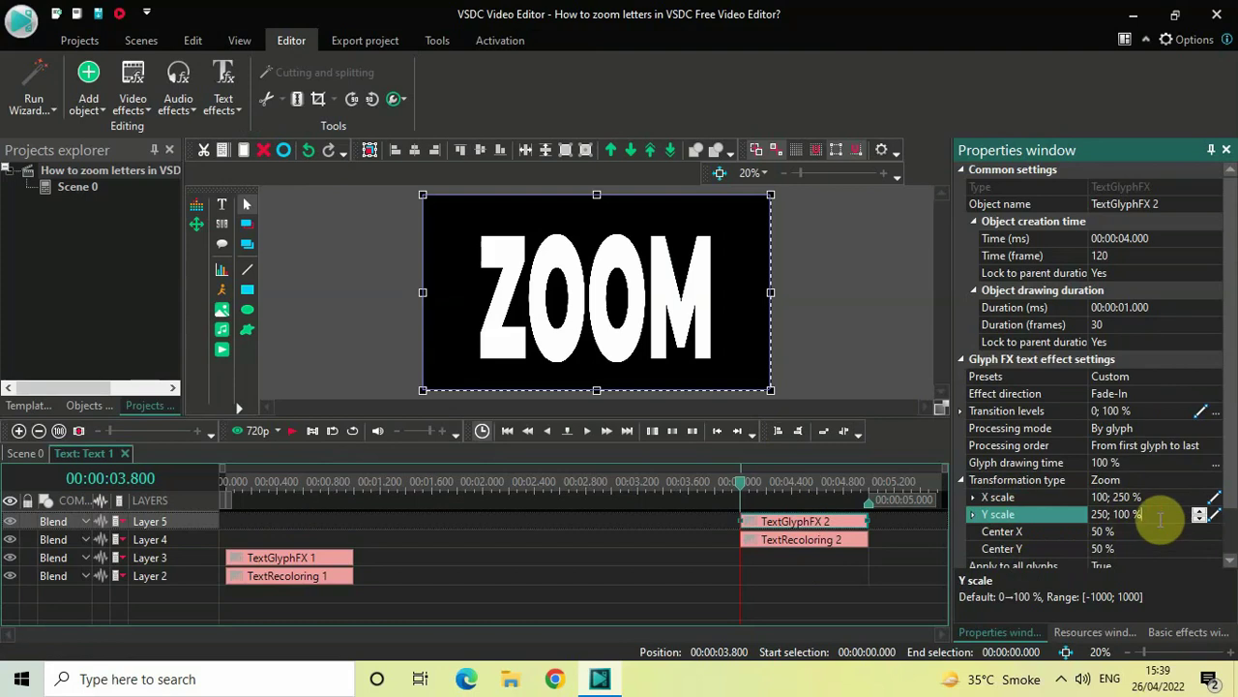
key("ctrl+a")
key("BackSpace")
type("1")
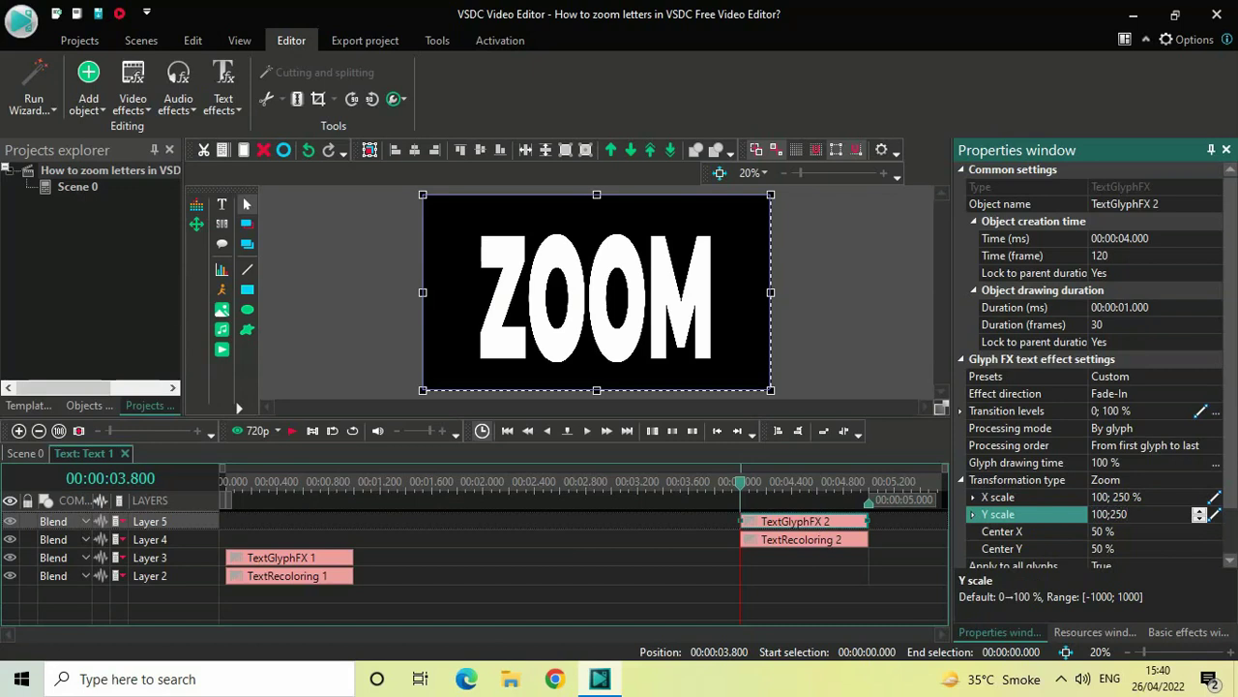
key("Return")
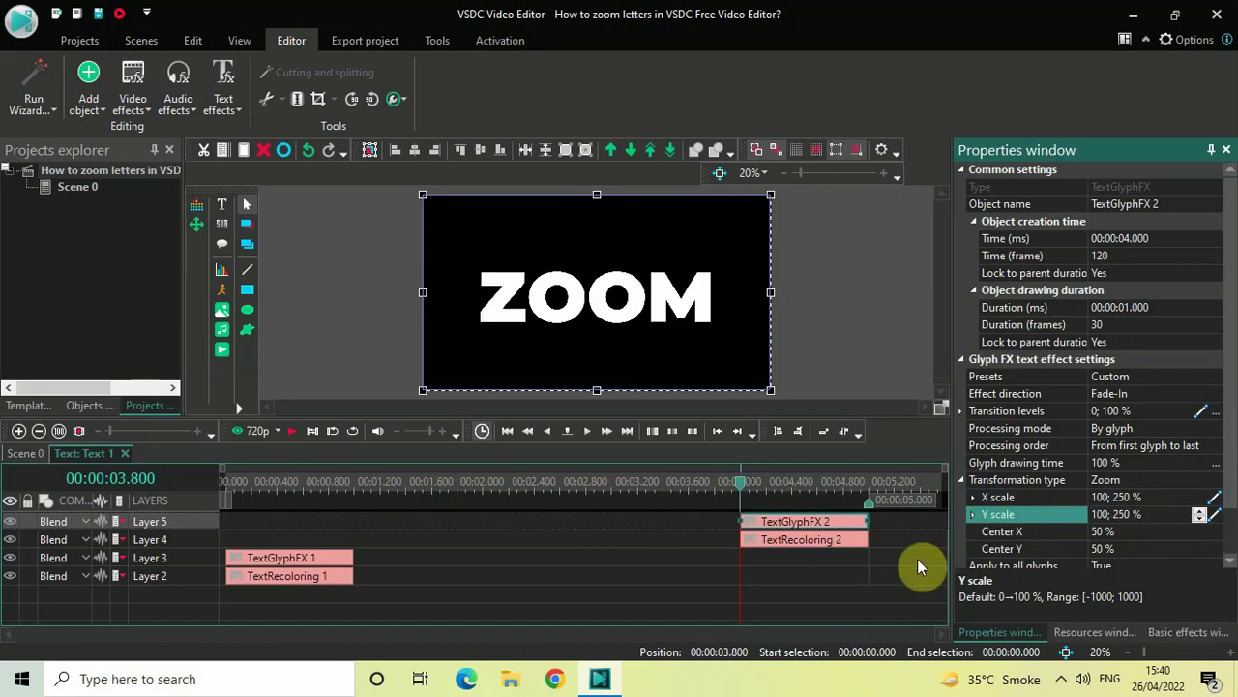
left_click(225, 478)
Play Scene 0, set preview quality to 360p, and open it in the preview player
left_click(29, 453)
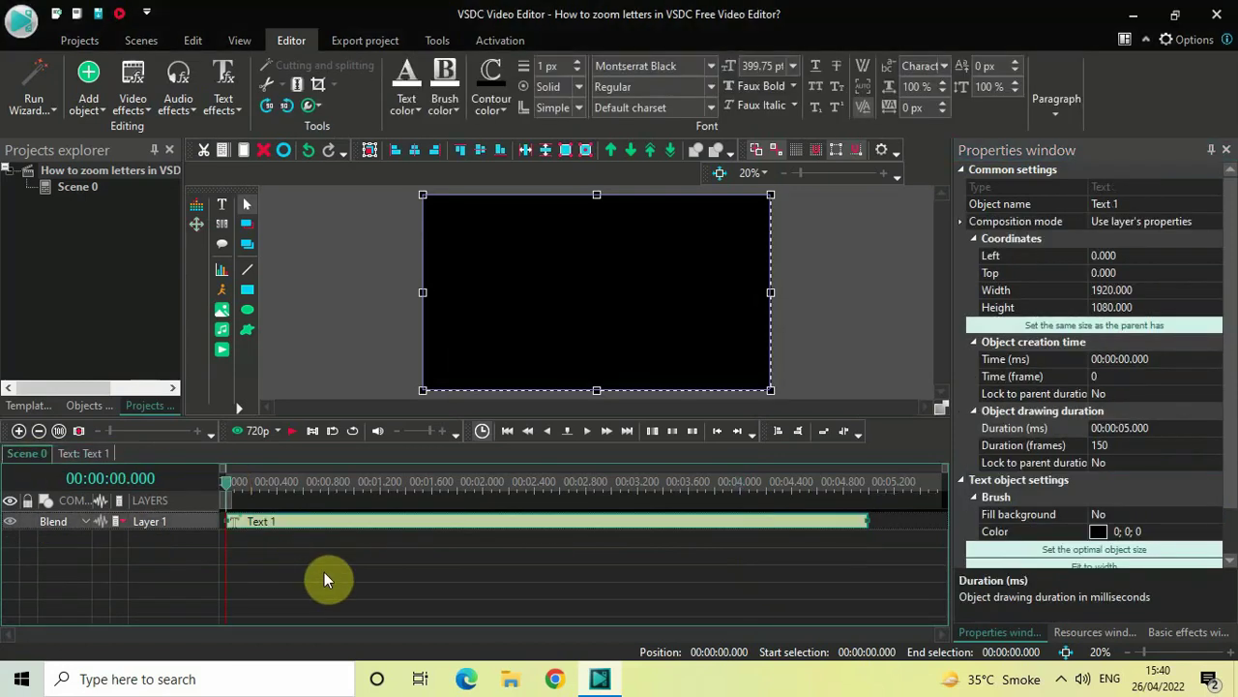
key("space")
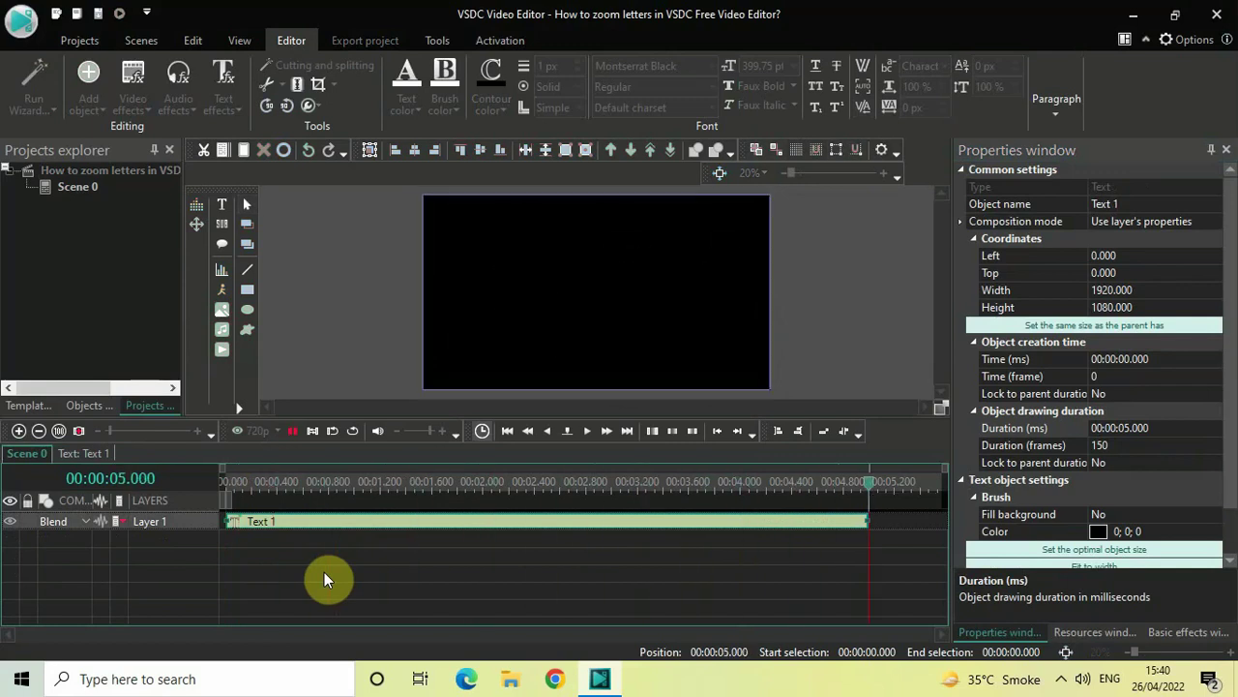
left_click(223, 479)
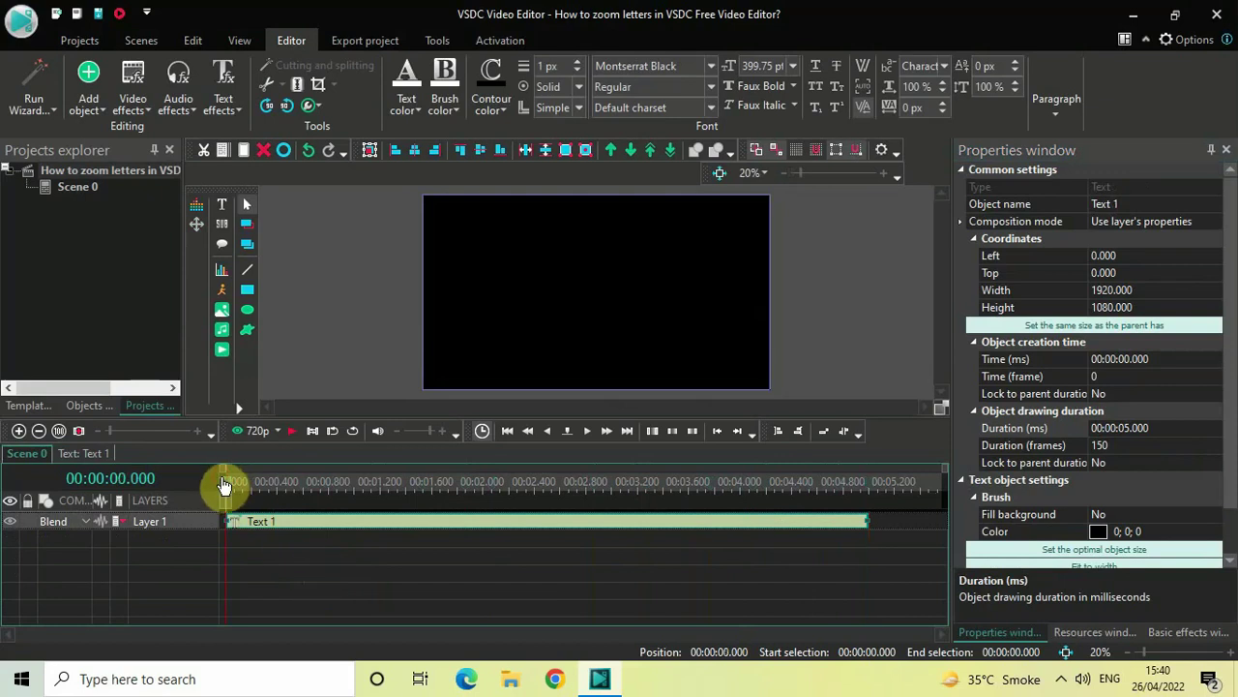
left_click(279, 438)
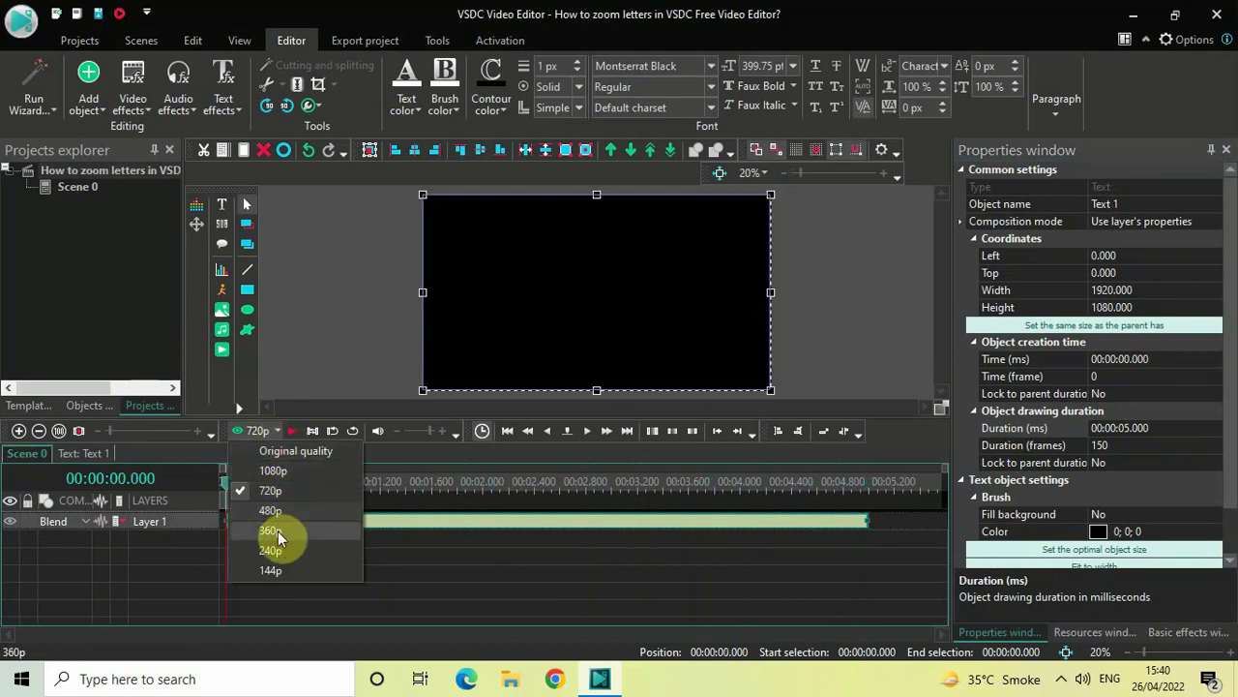
left_click(278, 531)
left_click(251, 428)
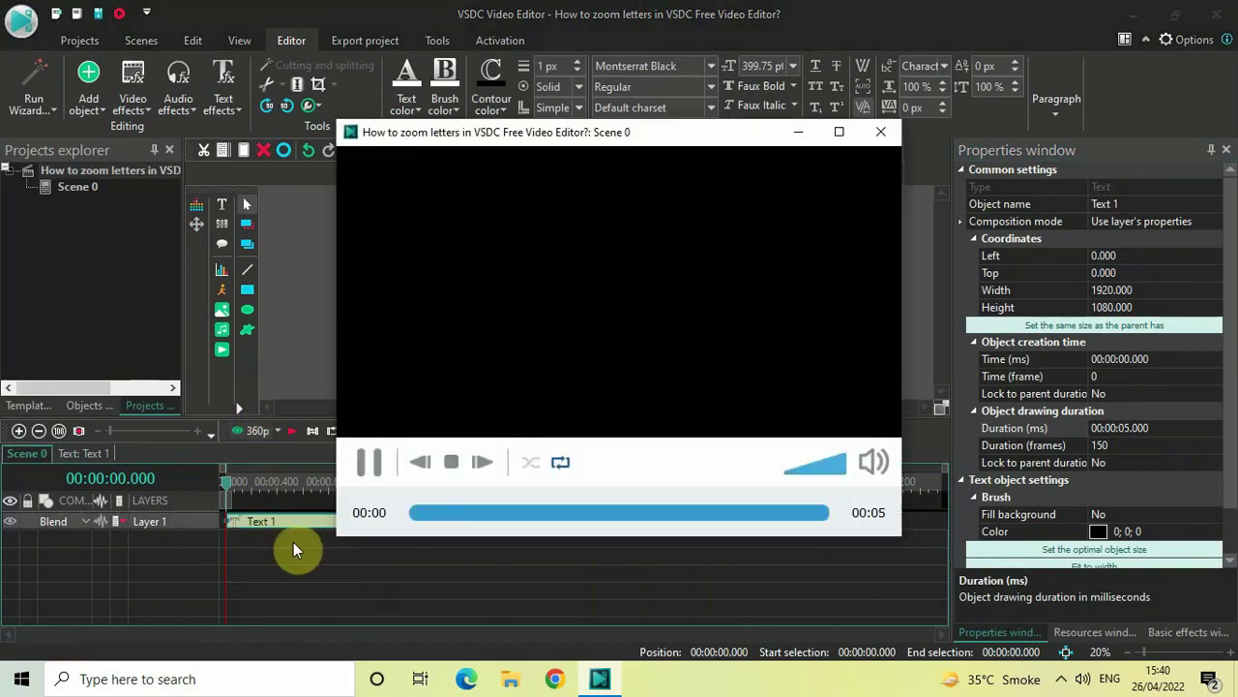